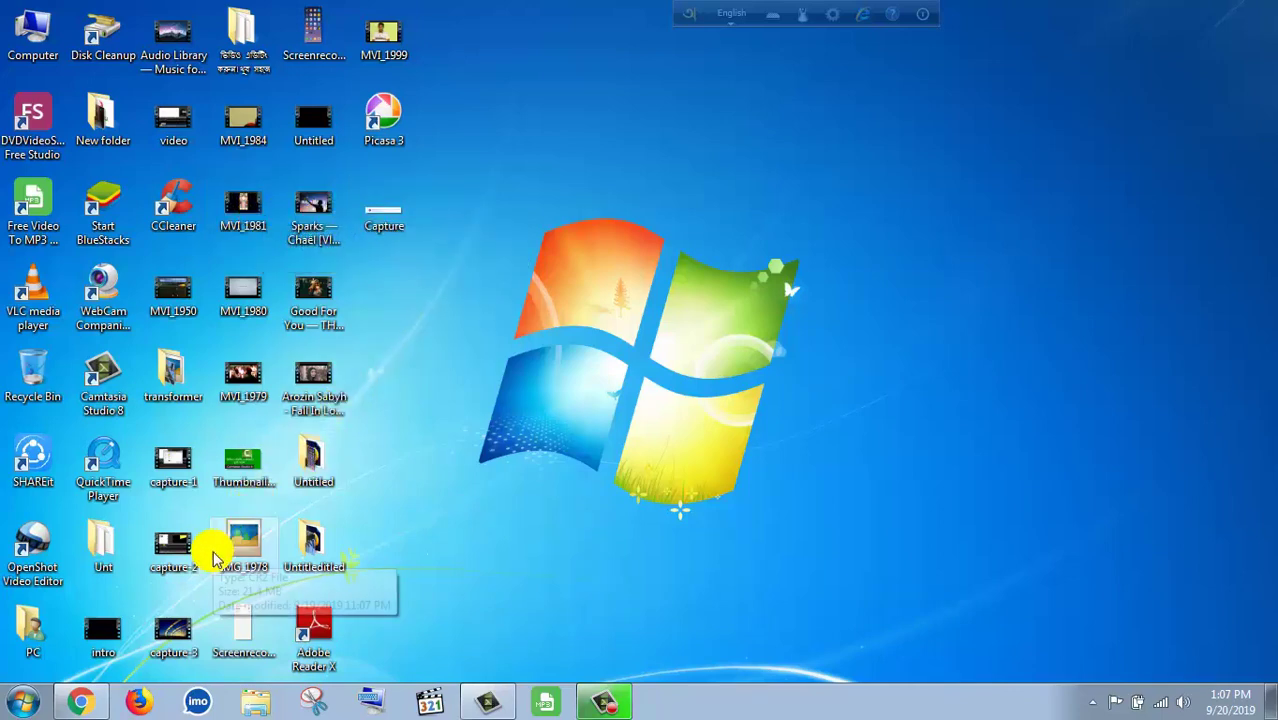
# - Open the Untitledited folder and refresh the desktop, then restore Chrome and start Gmail's Create an account form
pyautogui.moveTo(84, 700)
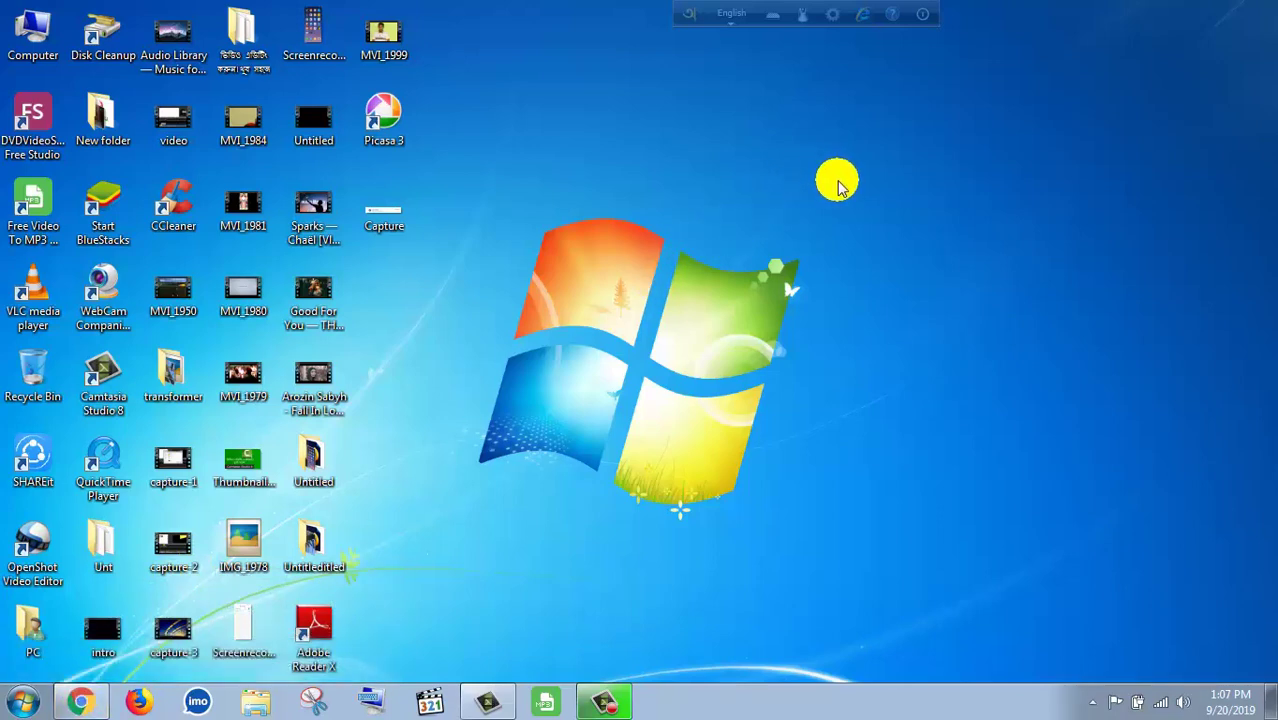
pyautogui.doubleClick(313, 555)
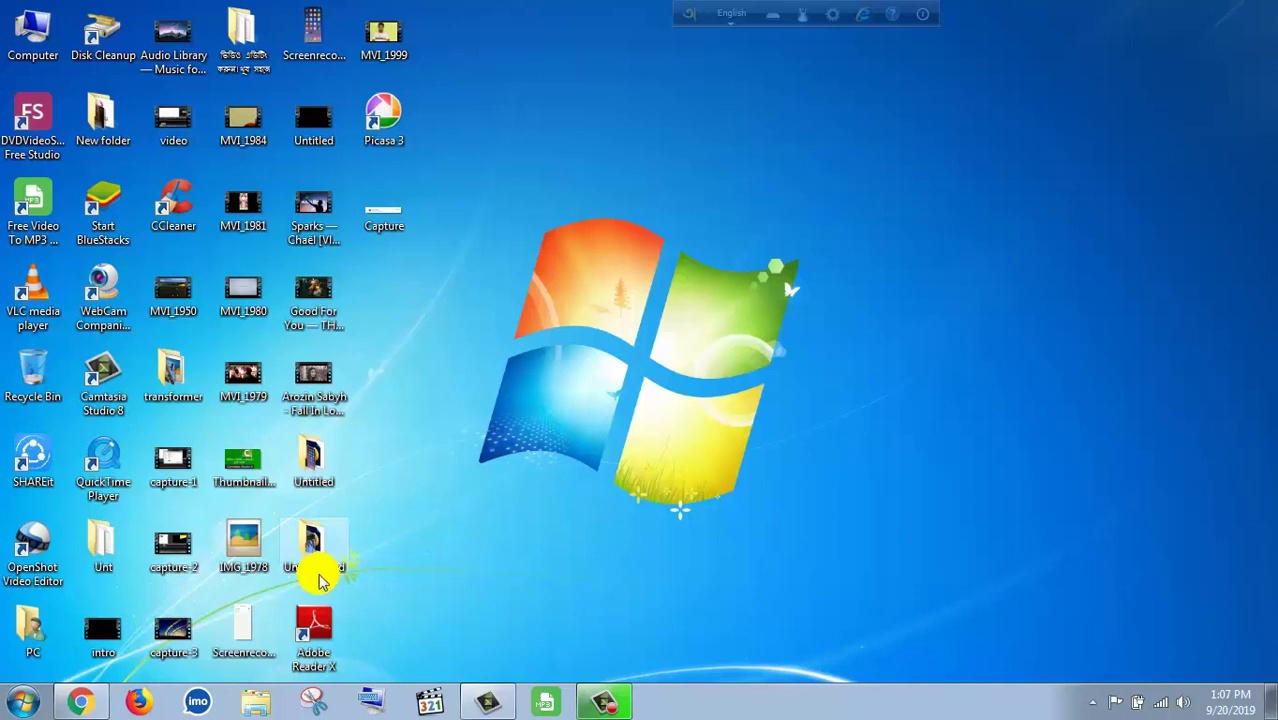
pyautogui.rightClick(860, 137)
pyautogui.click(890, 190)
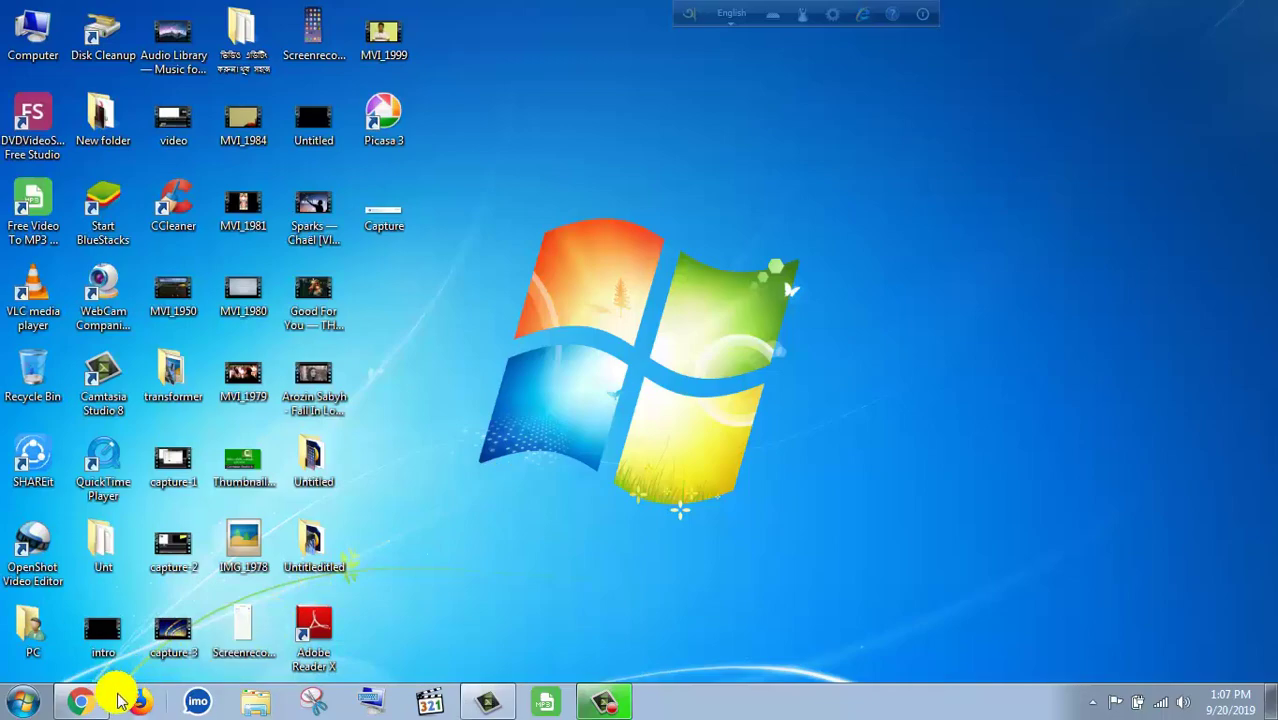
pyautogui.click(80, 703)
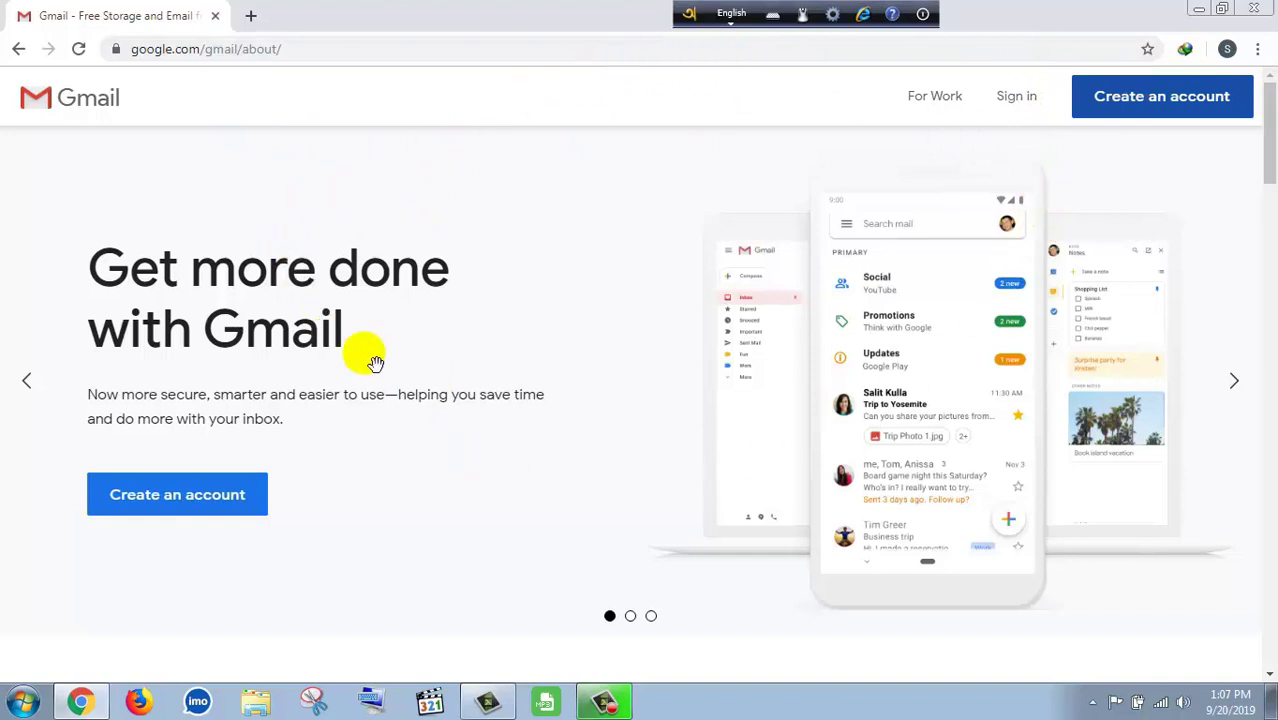
pyautogui.click(1182, 100)
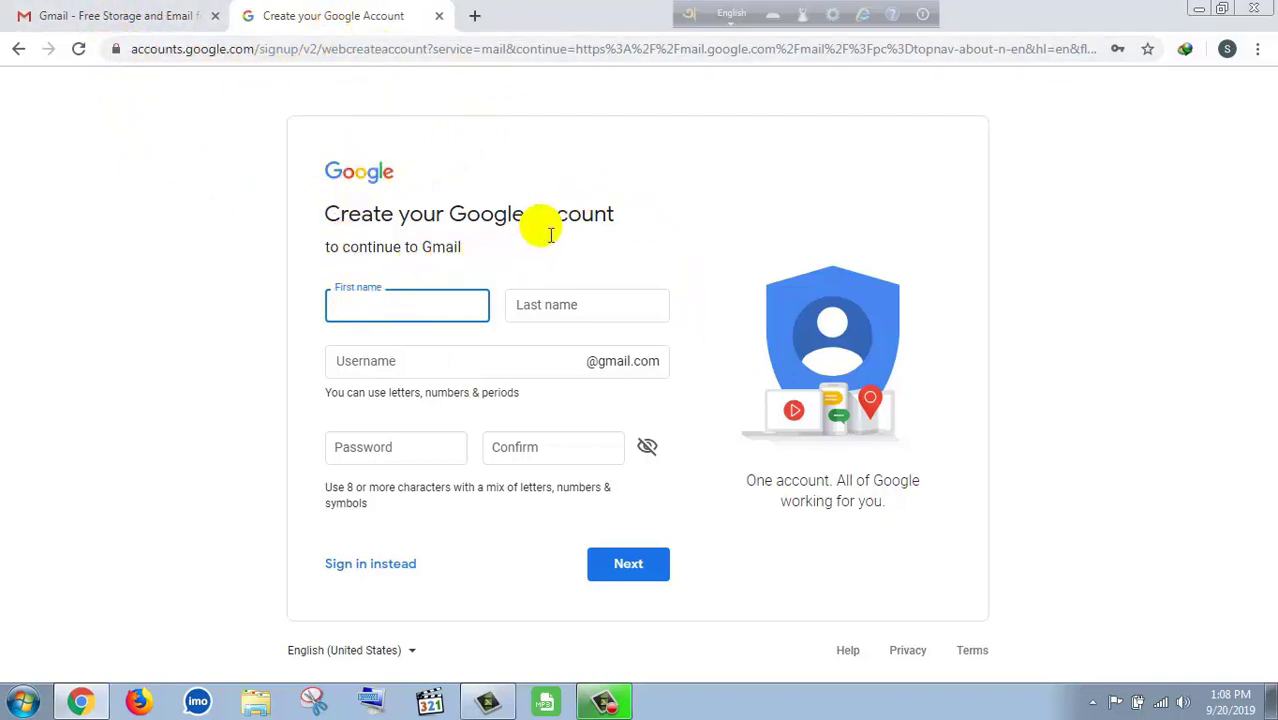
# - Enter the account holder's first name and surname, correcting a mistyped letter in the surname
pyautogui.click(414, 322)
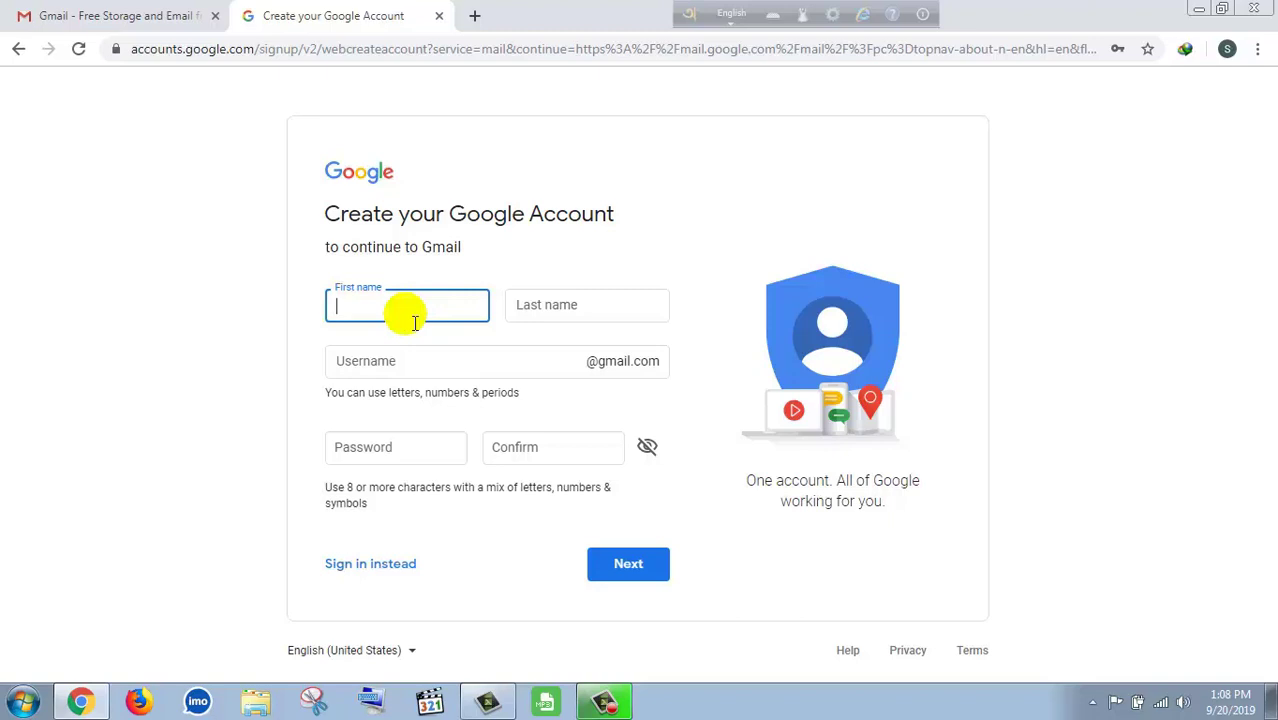
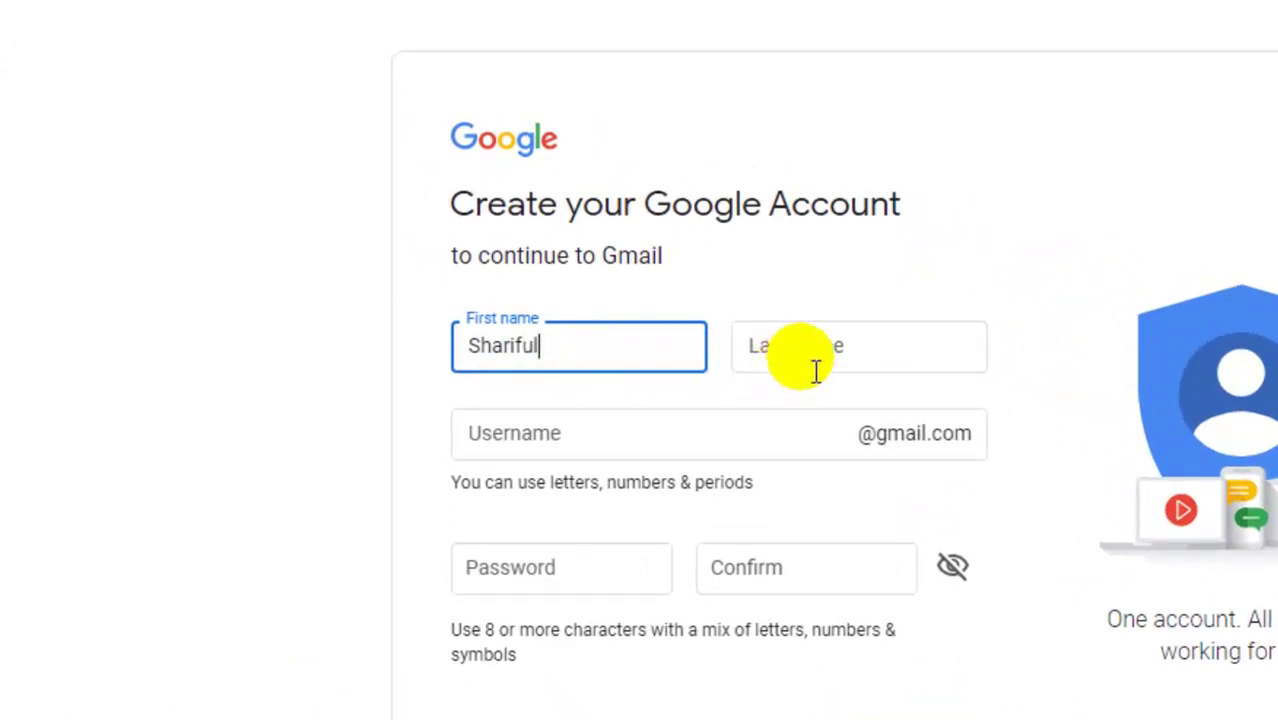
pyautogui.click(817, 366)
pyautogui.write('I')
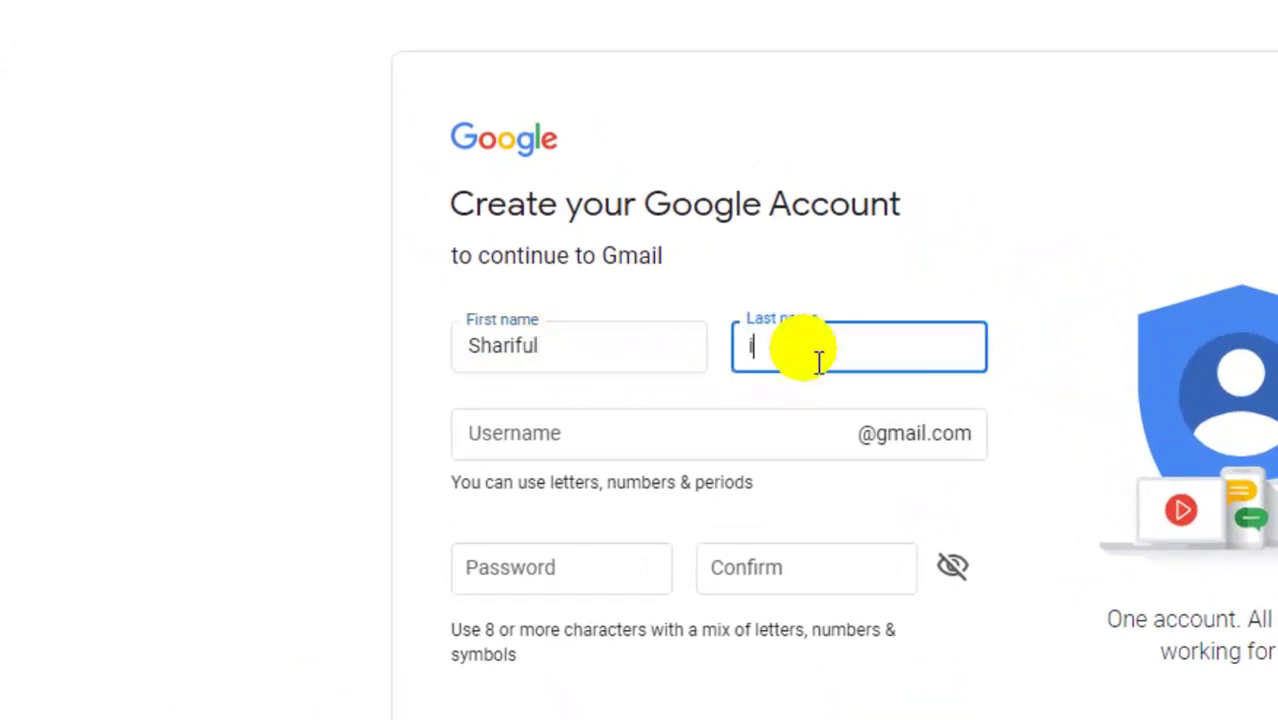
pyautogui.write('l')
pyautogui.press('BackSpace')
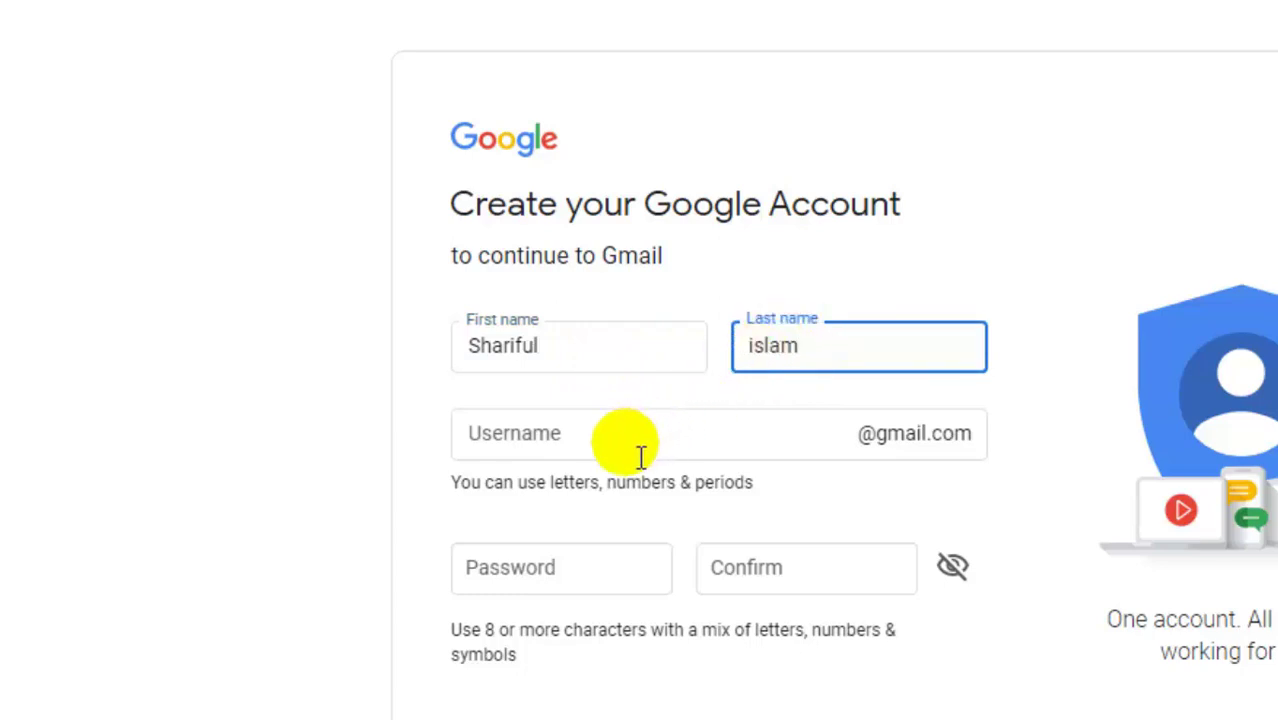
pyautogui.click(637, 457)
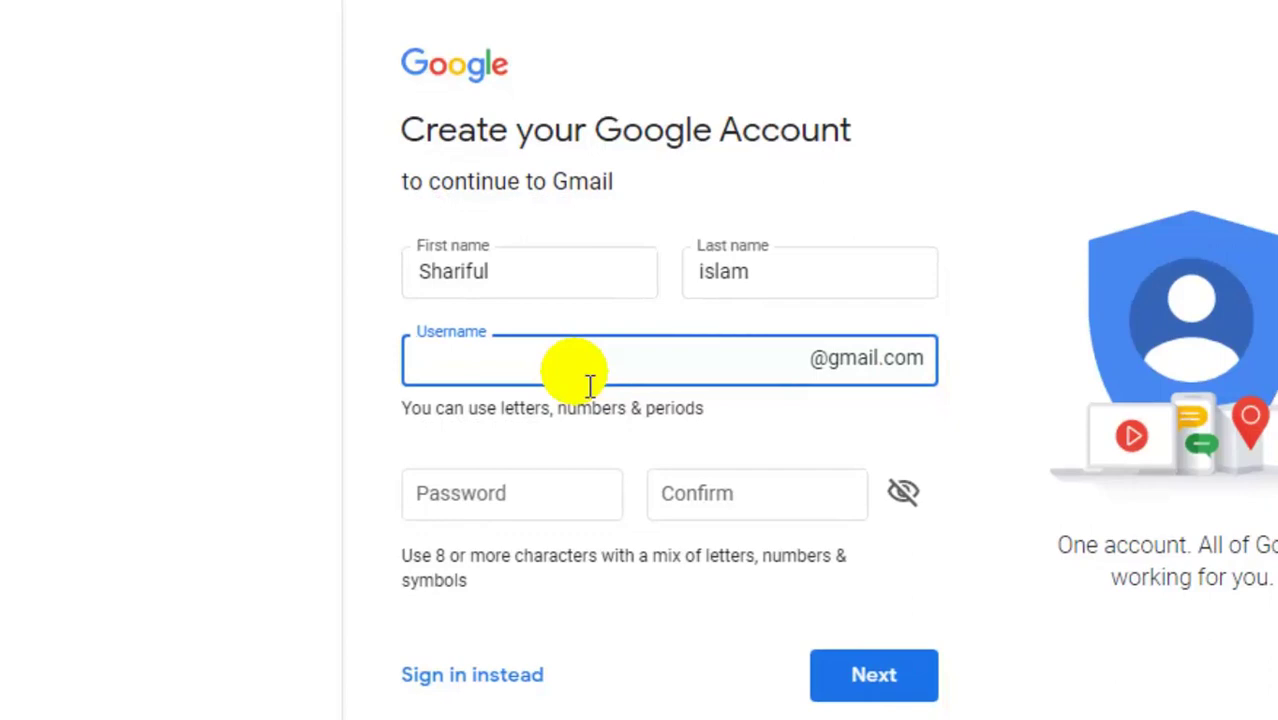
# - Type the desired Gmail username into the Username field
pyautogui.click(590, 385)
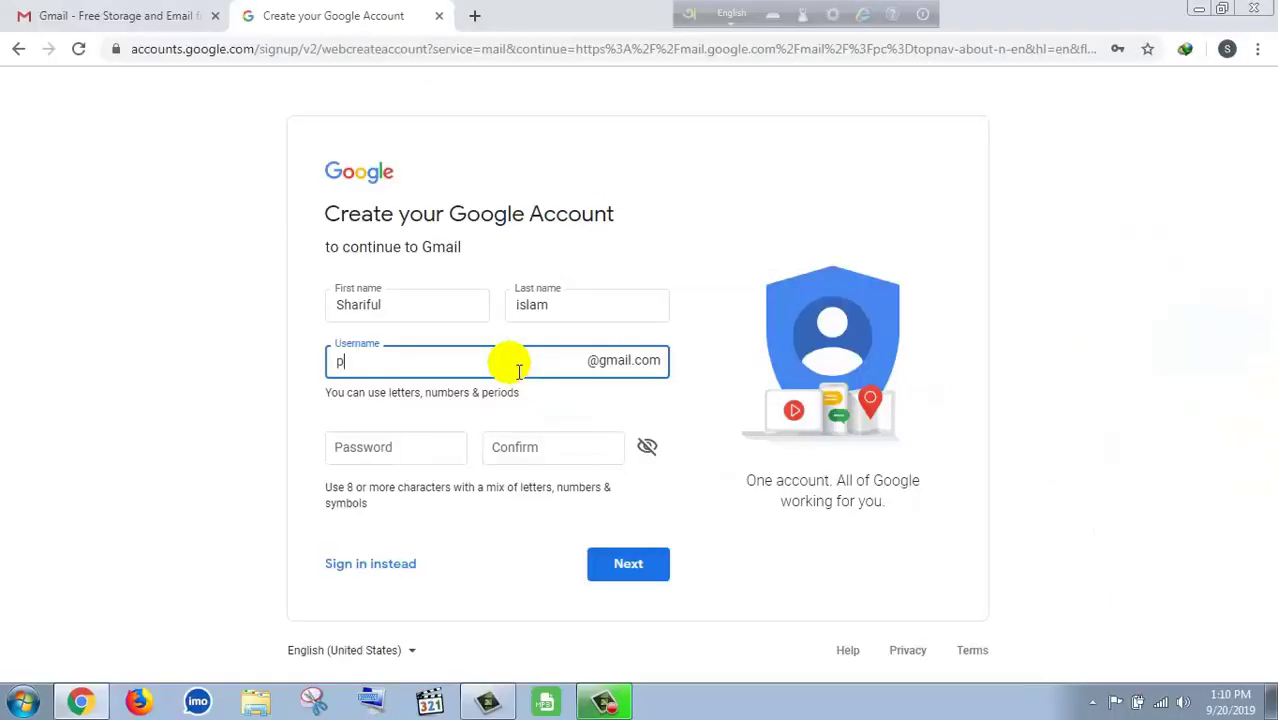
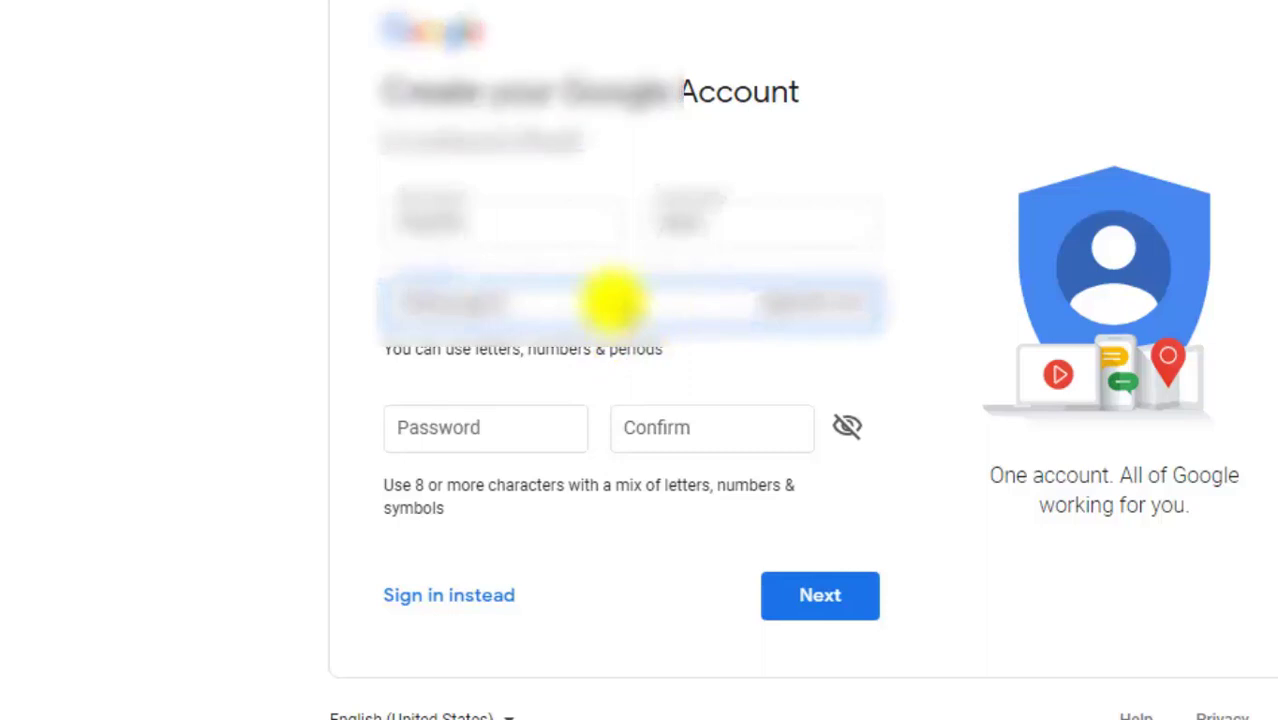
# - Enter and confirm the account password, then submit the sign-up form
pyautogui.click(486, 436)
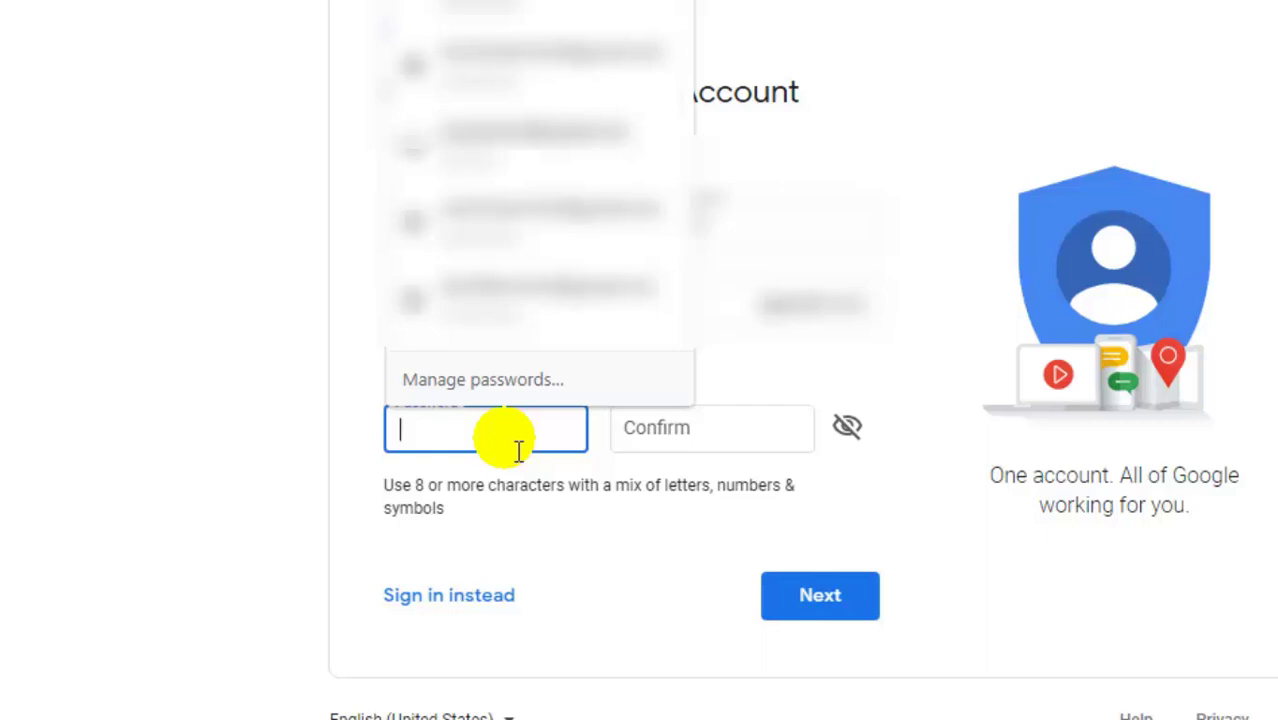
pyautogui.write('•••••••')
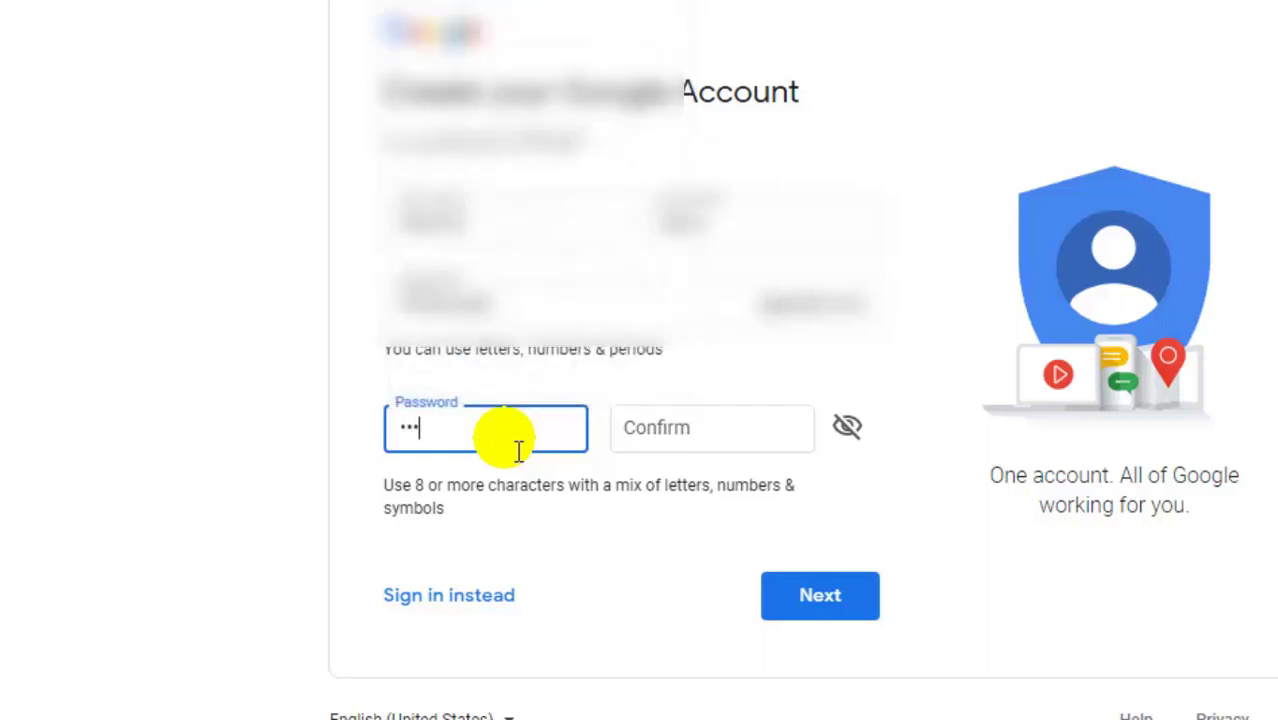
pyautogui.write('••••')
pyautogui.click(660, 450)
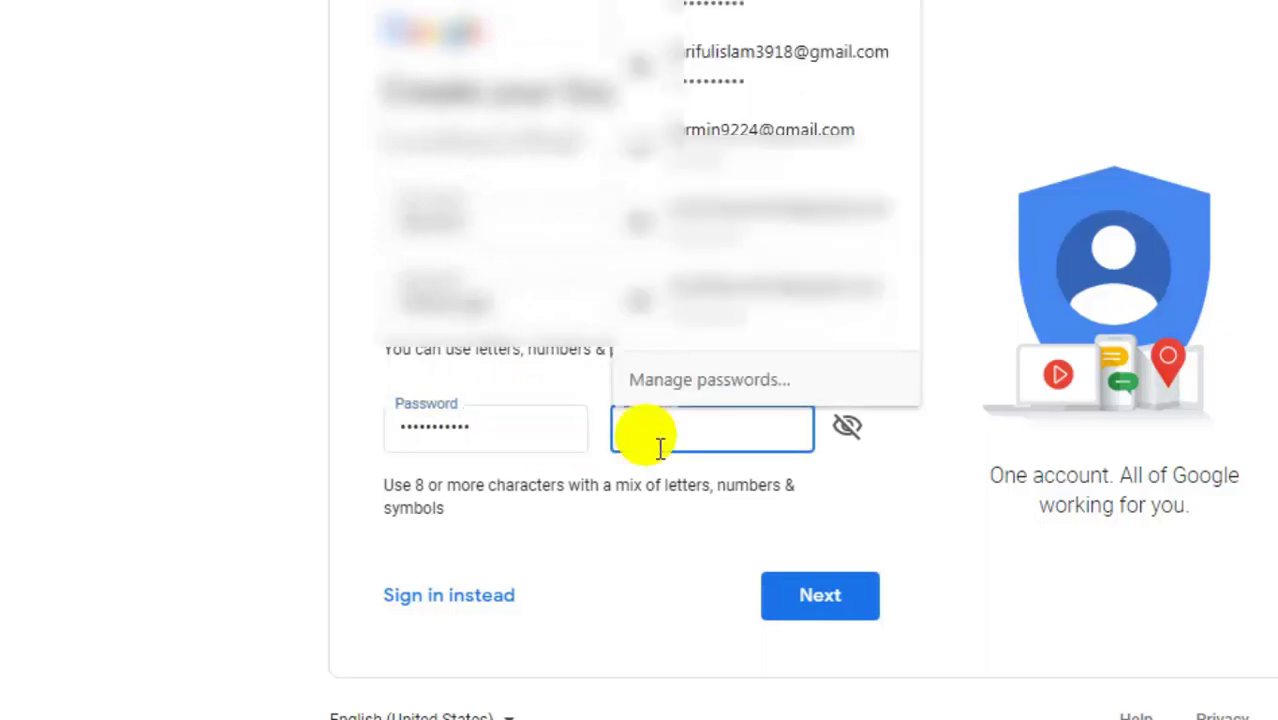
pyautogui.write('•••••••••')
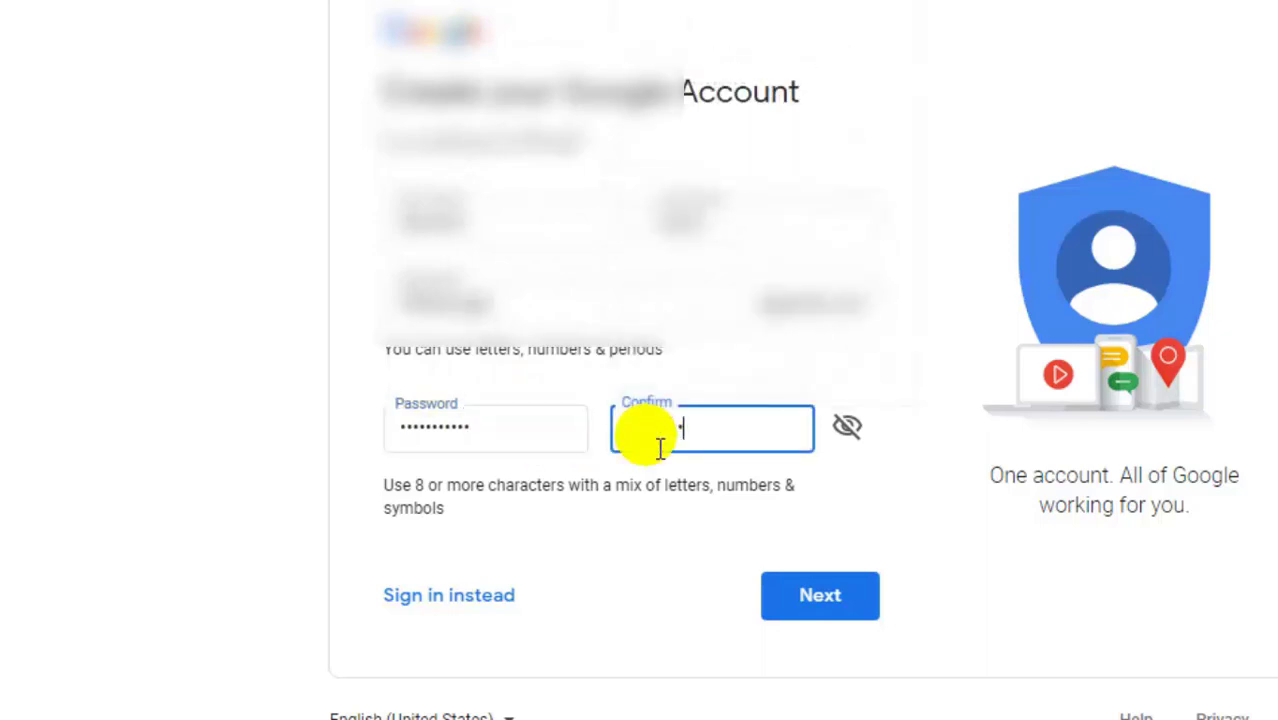
pyautogui.write('••')
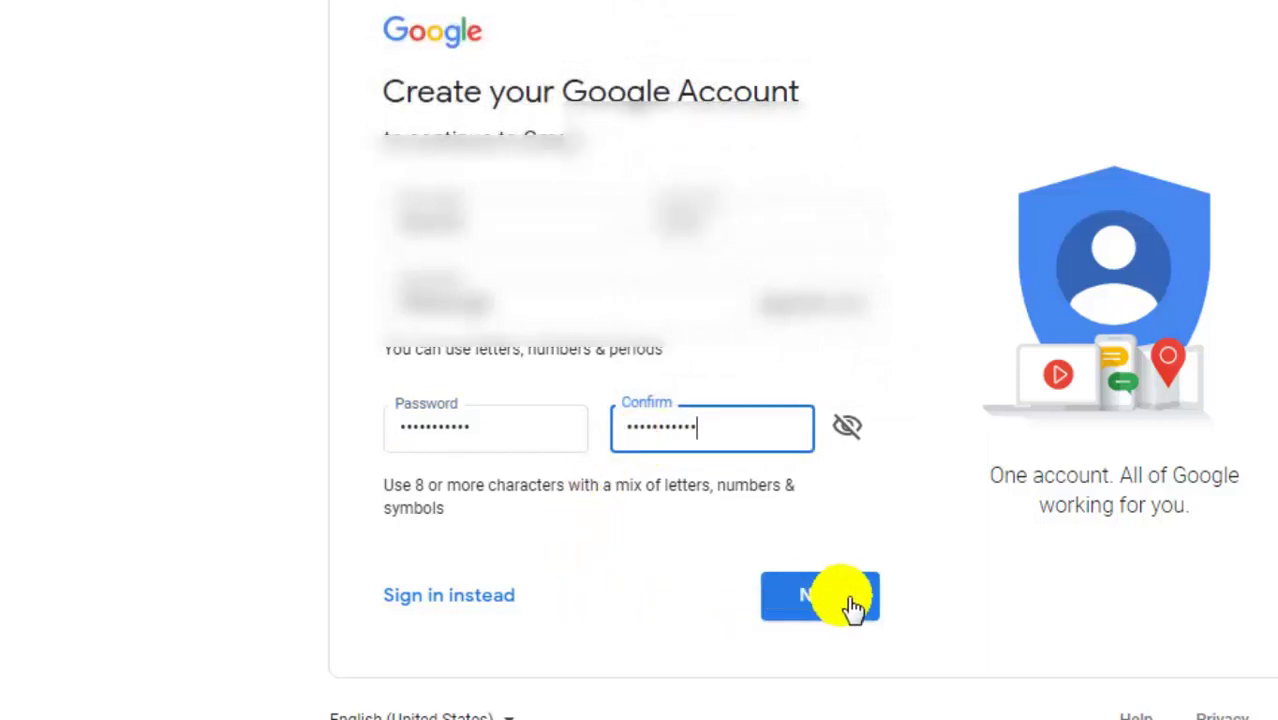
pyautogui.click(851, 605)
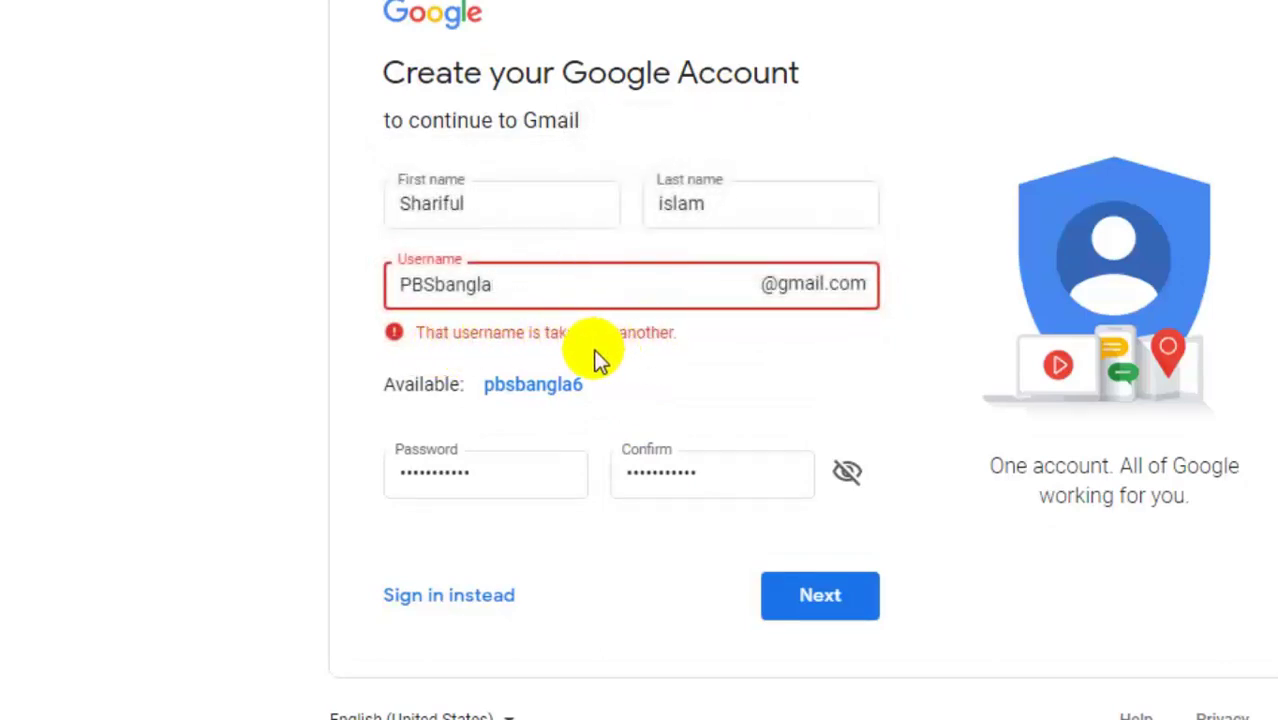
# - Append 1 to the taken username and resubmit to reach the personal details page
pyautogui.click(547, 290)
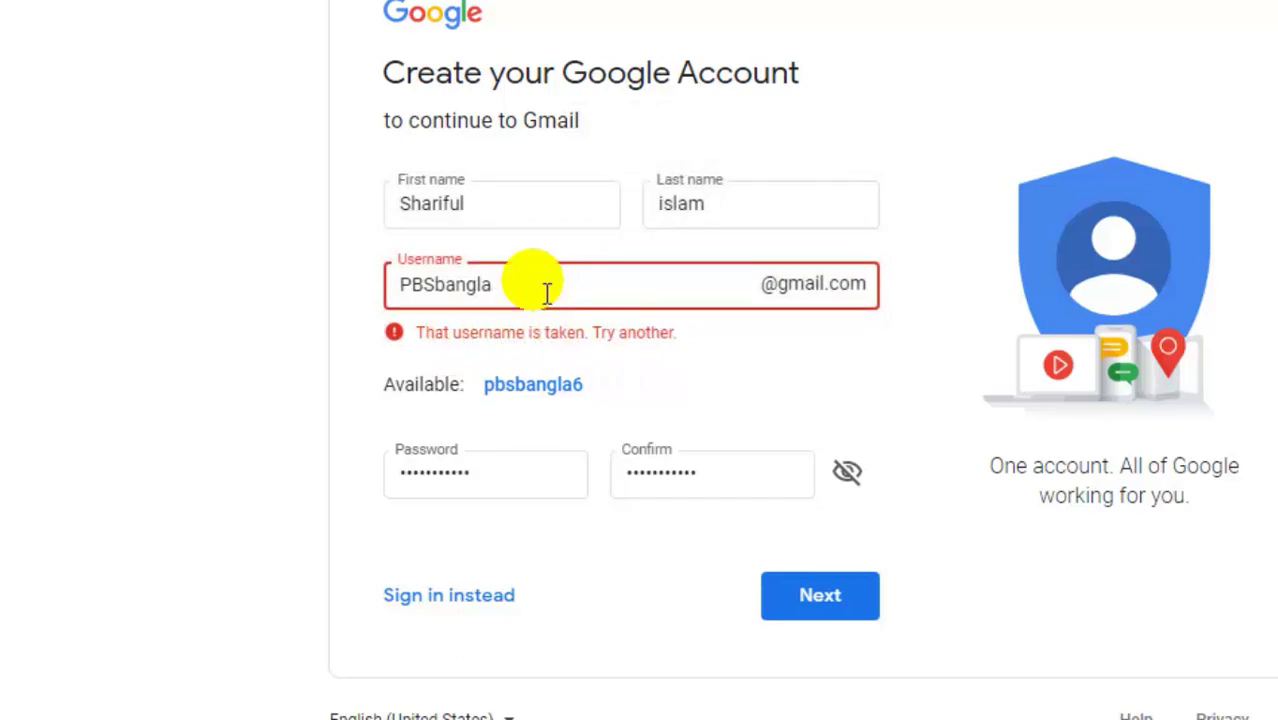
pyautogui.write('1')
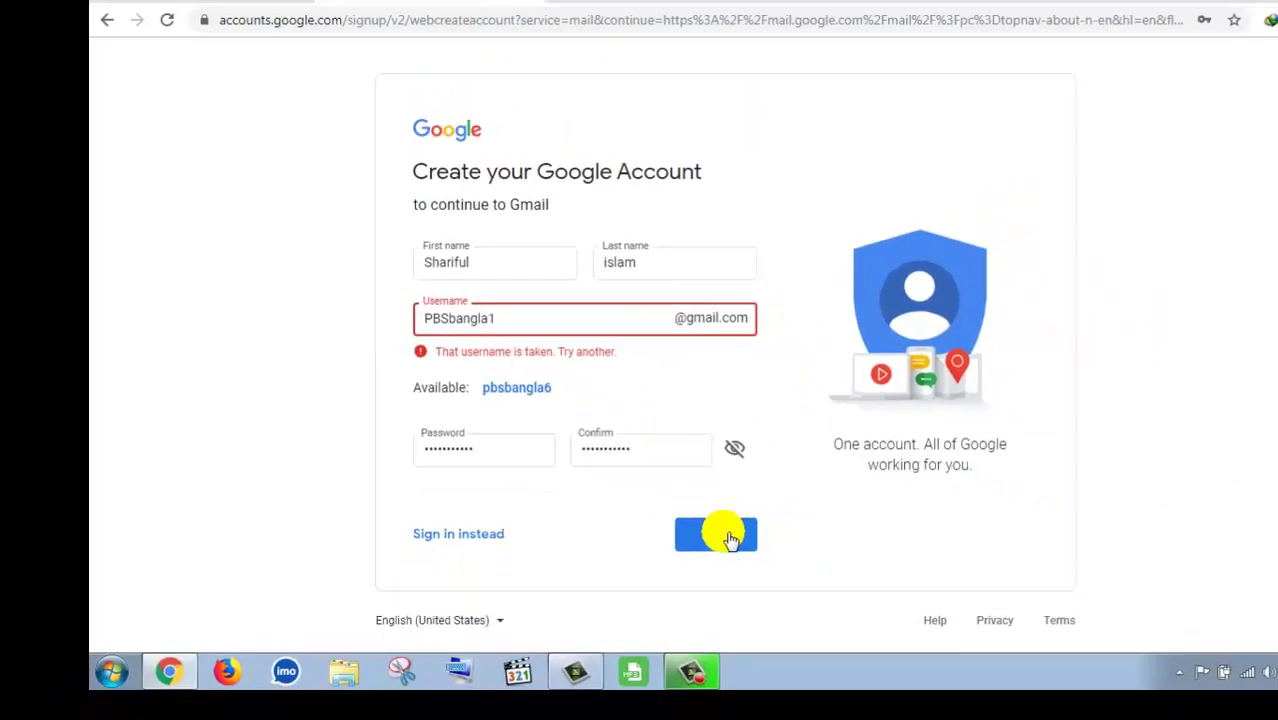
pyautogui.click(716, 535)
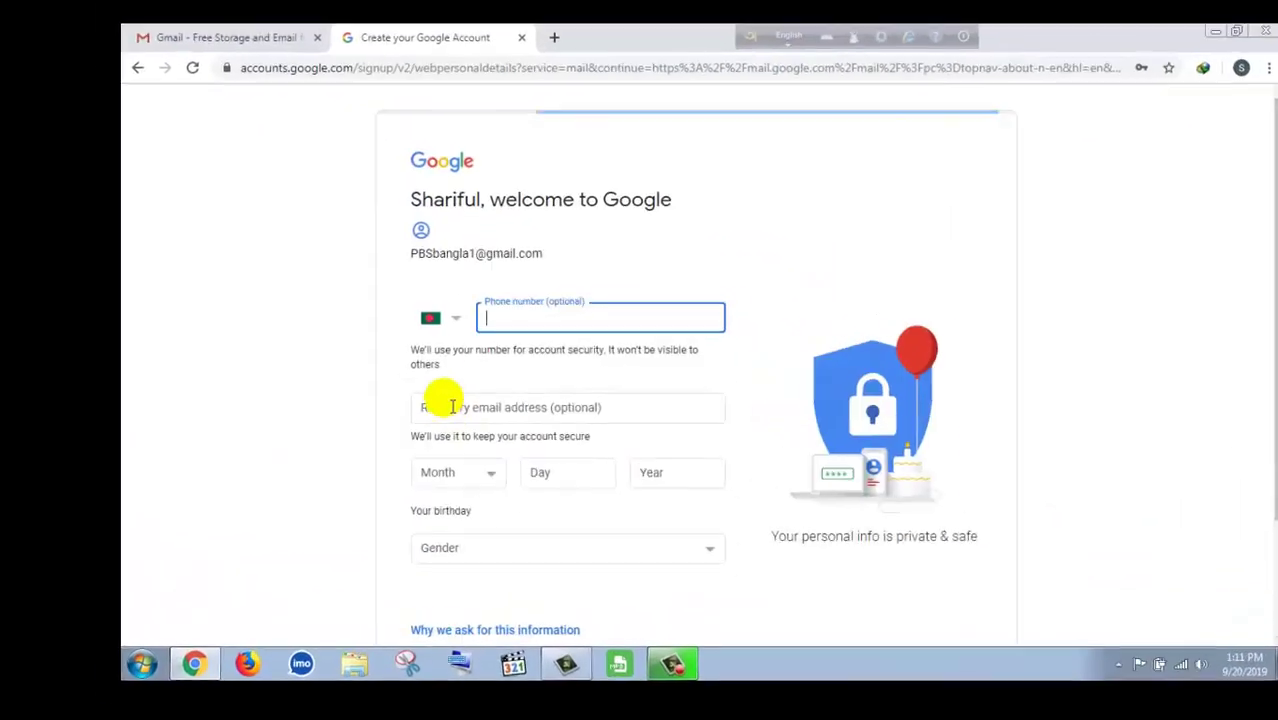
# - Fill in the optional phone number and begin entering a recovery email address
pyautogui.click(541, 315)
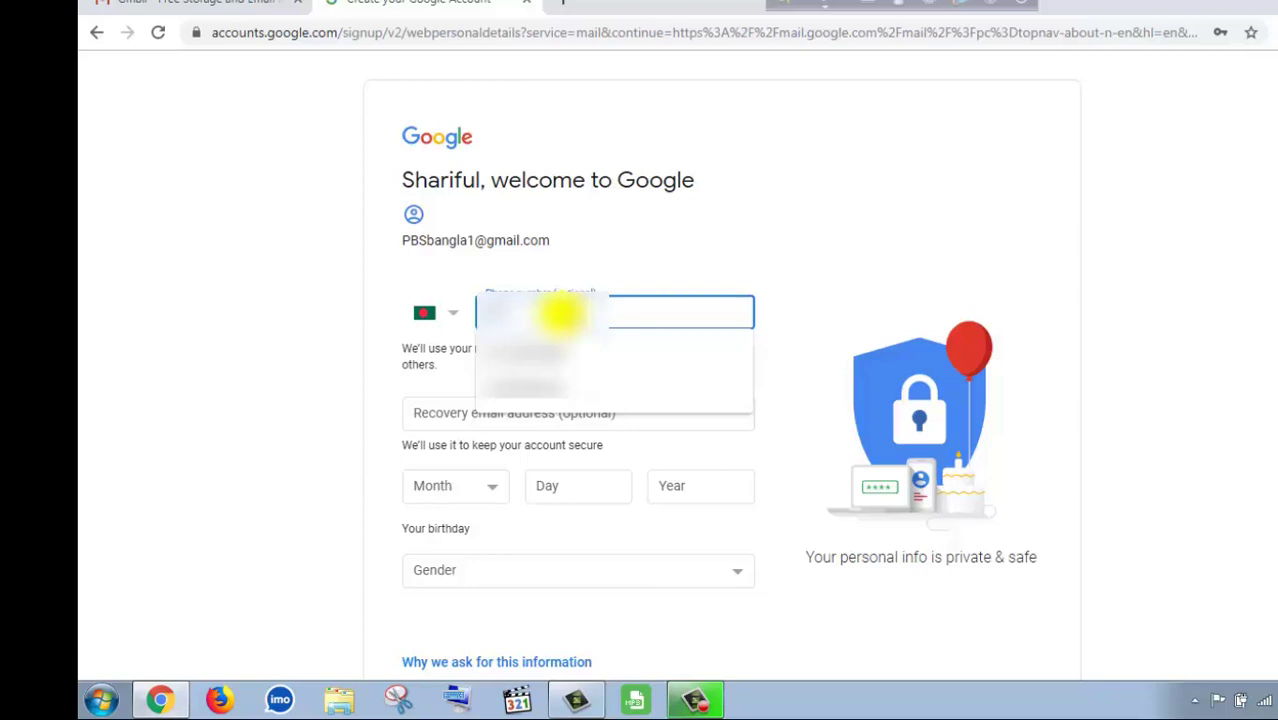
pyautogui.press('Escape')
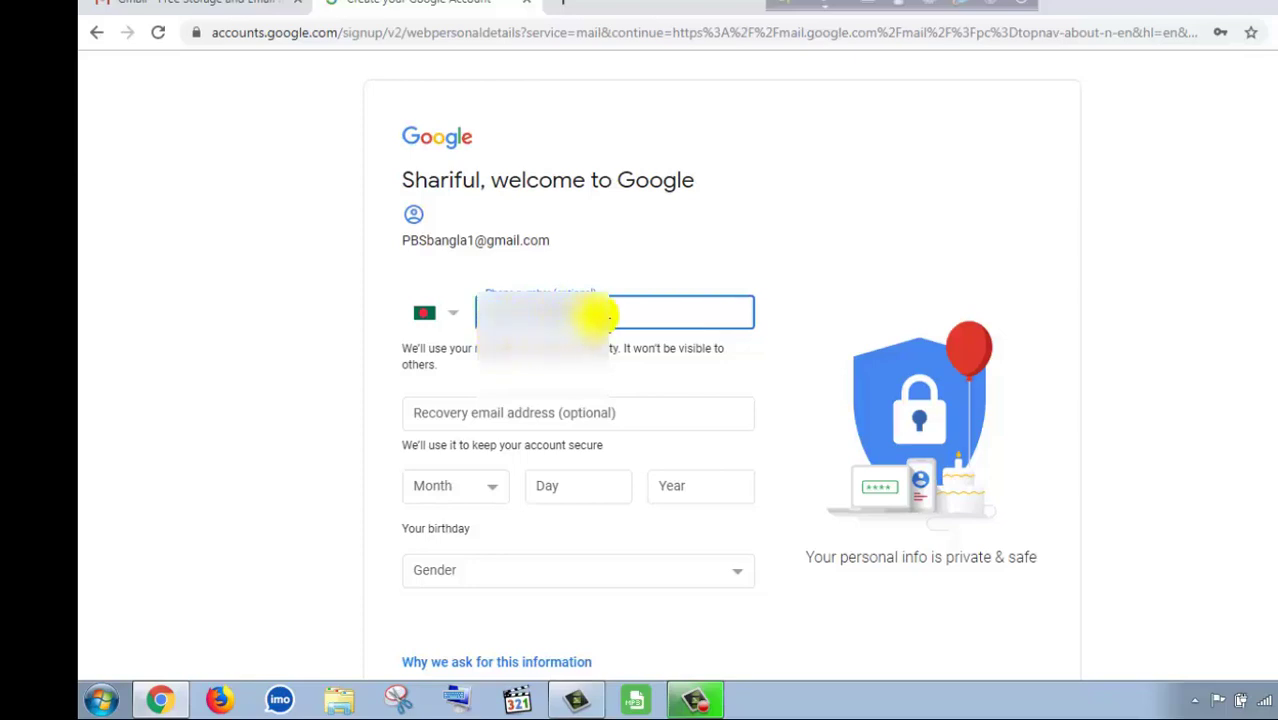
pyautogui.click(636, 420)
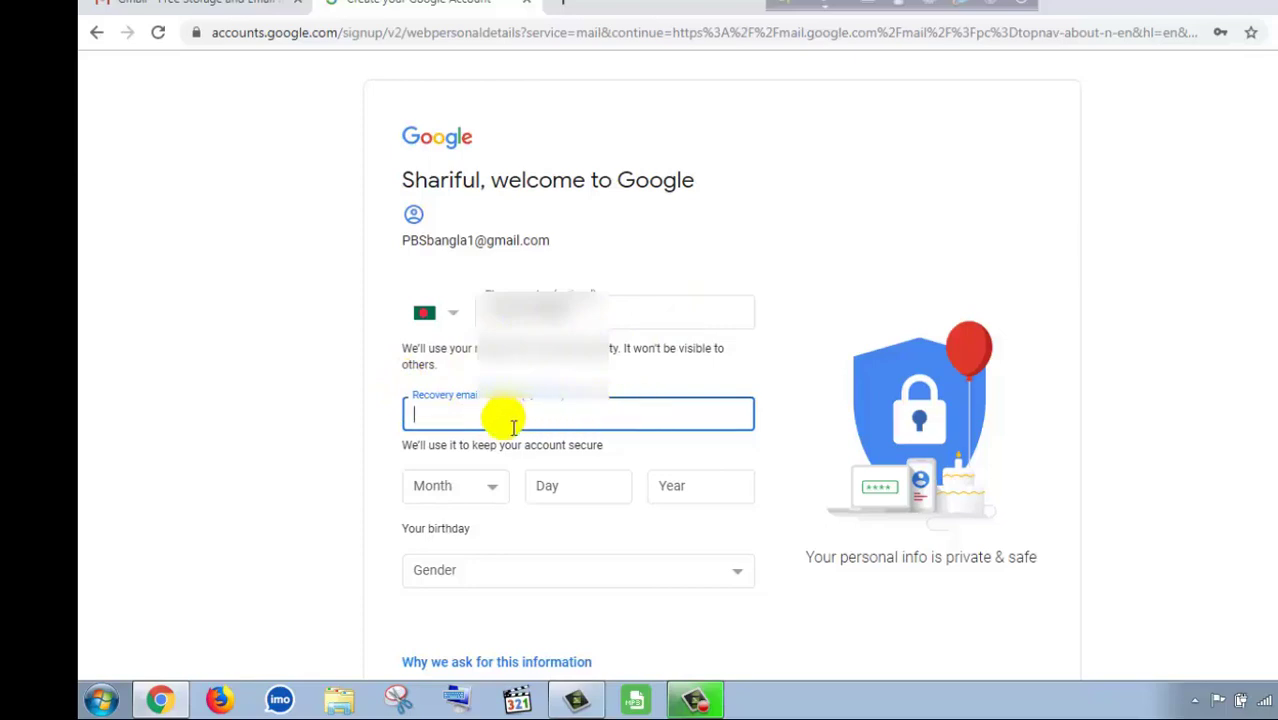
pyautogui.click(512, 427)
pyautogui.write('a')
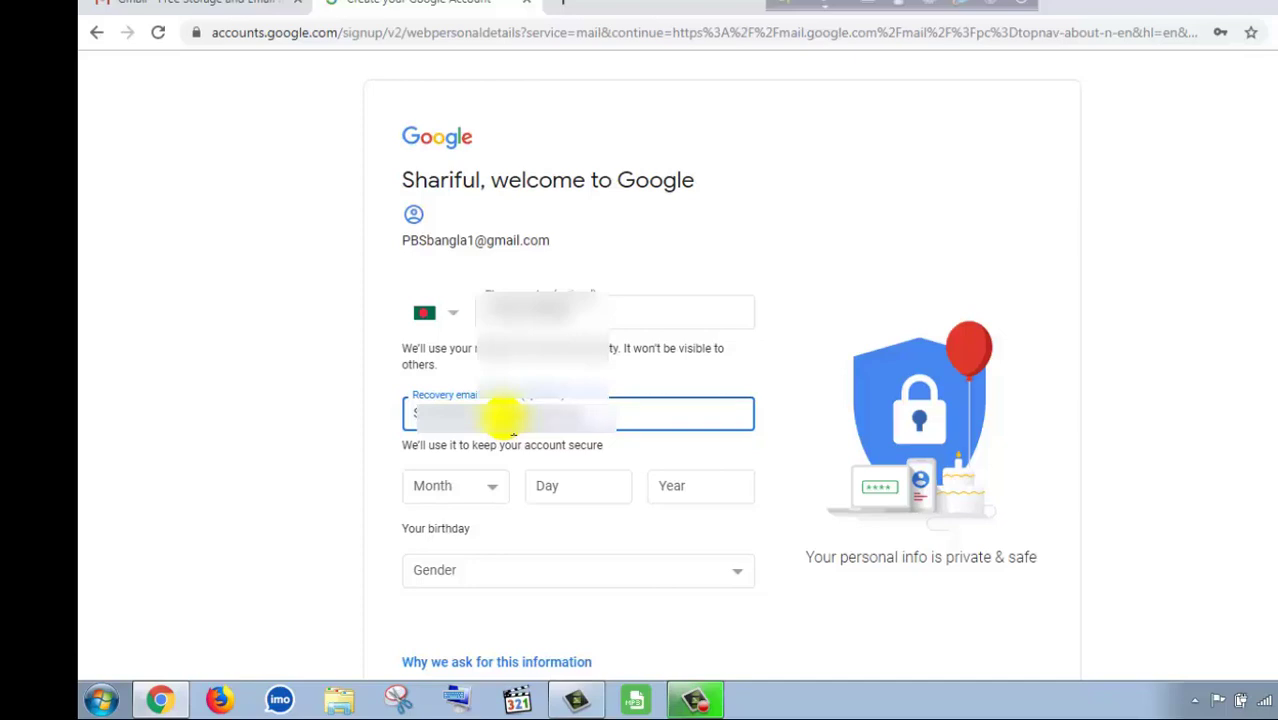
# - Set the birth month to January, enter the day and year, and choose Male as gender
pyautogui.click(494, 487)
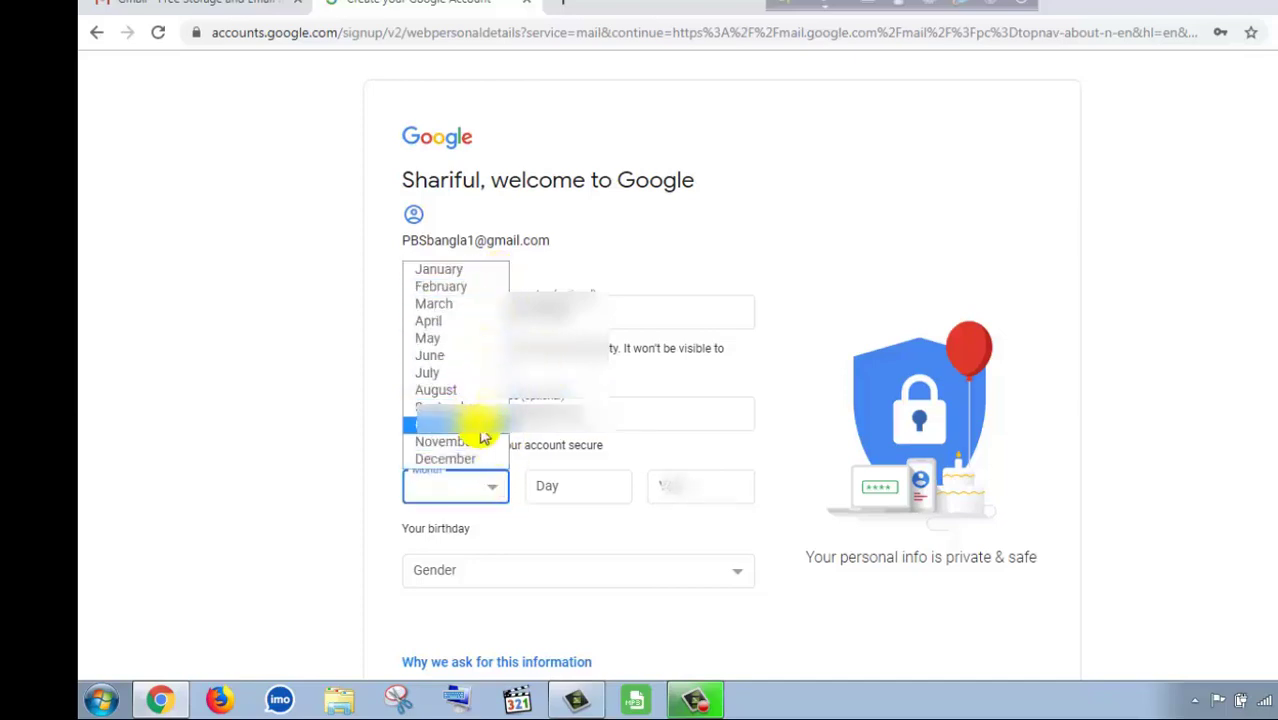
pyautogui.click(486, 270)
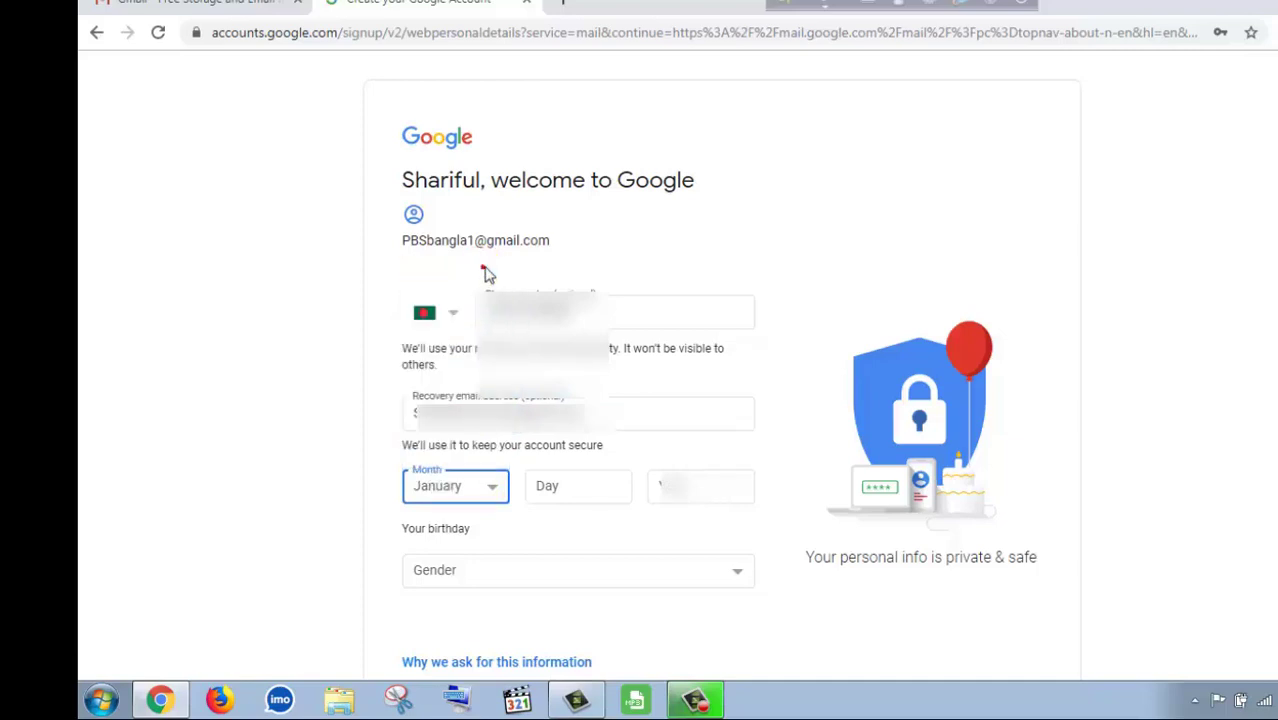
pyautogui.click(594, 504)
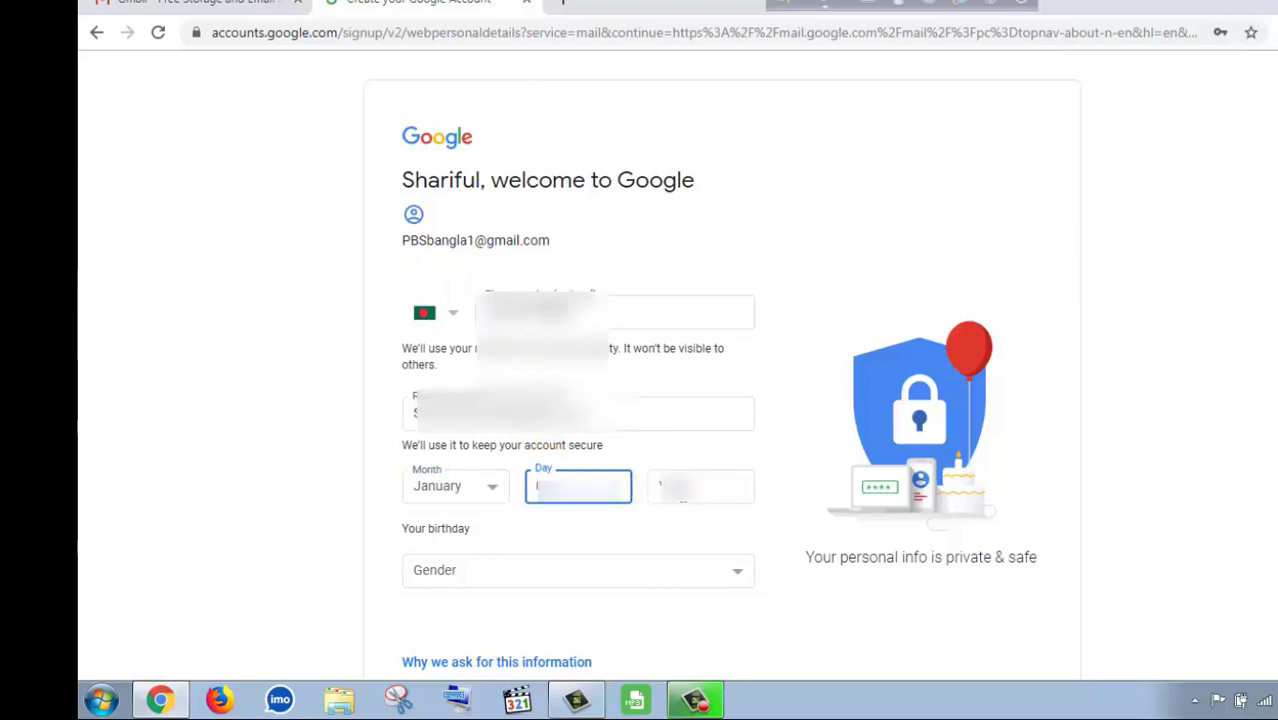
pyautogui.click(672, 487)
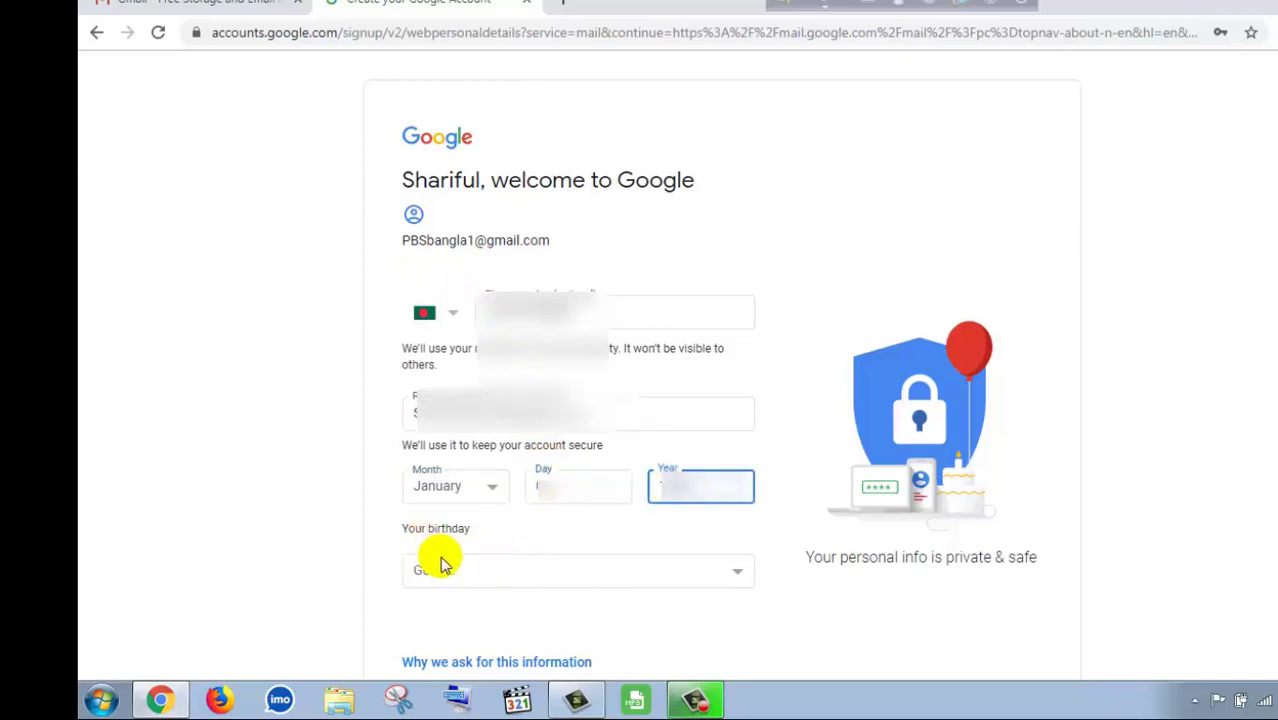
pyautogui.click(731, 575)
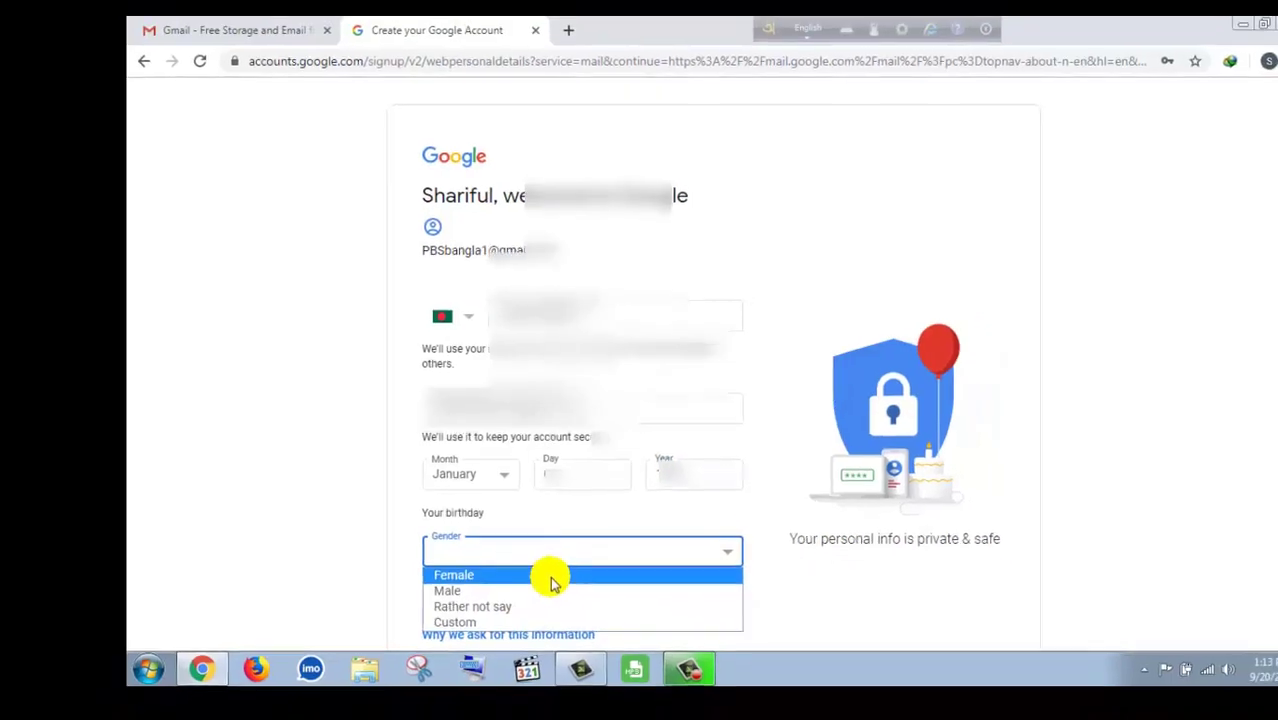
pyautogui.click(528, 591)
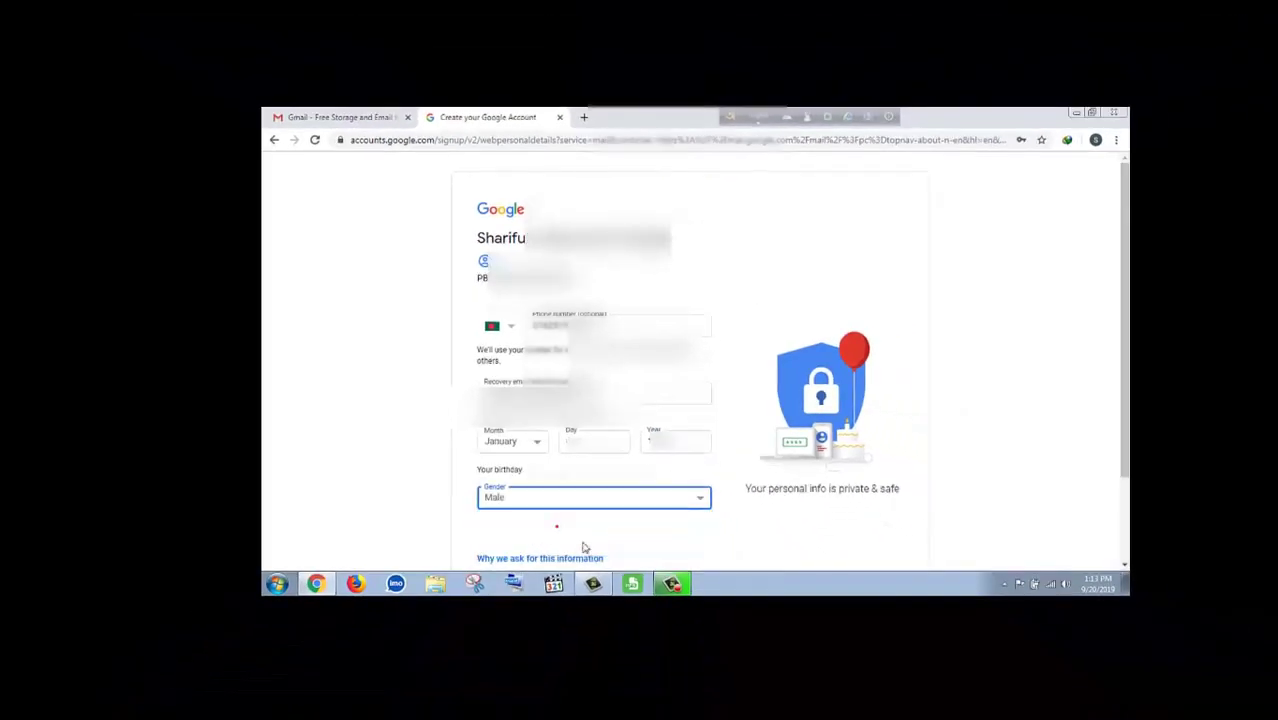
pyautogui.scroll(-2, 780, 480)
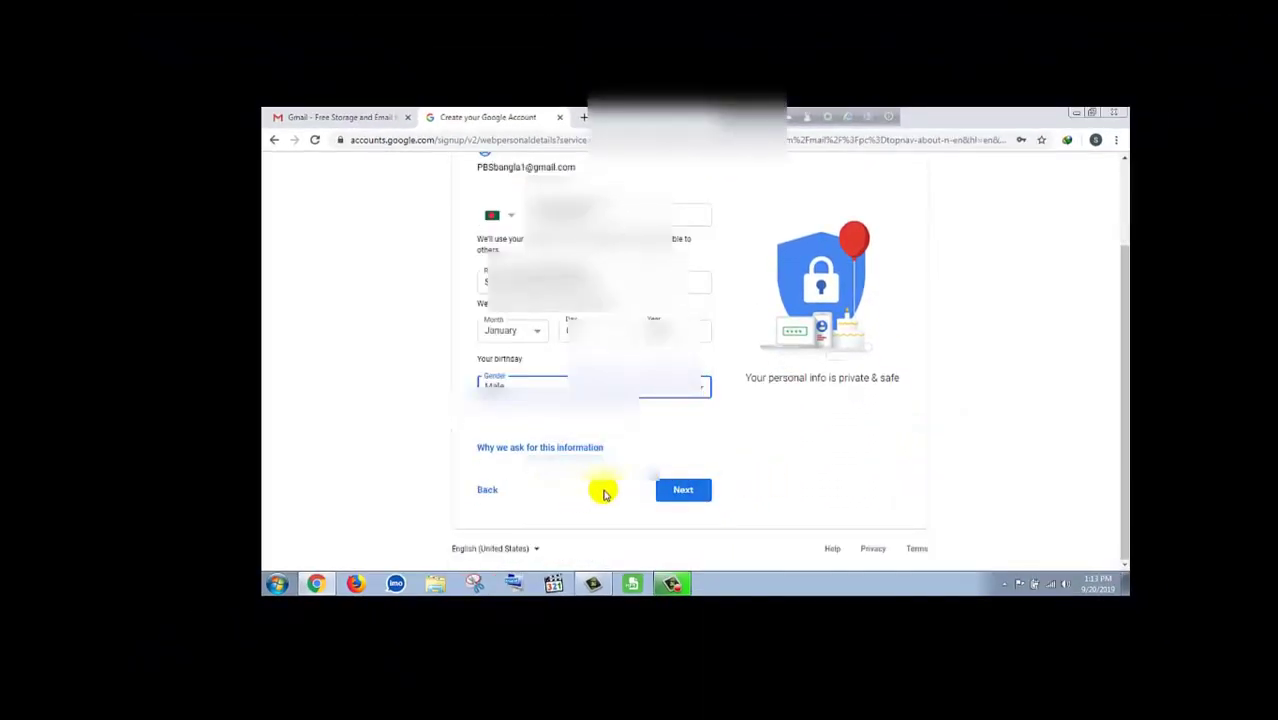
# - Submit the details, save the password in Chrome, and verify the phone with the texted code
pyautogui.click(683, 489)
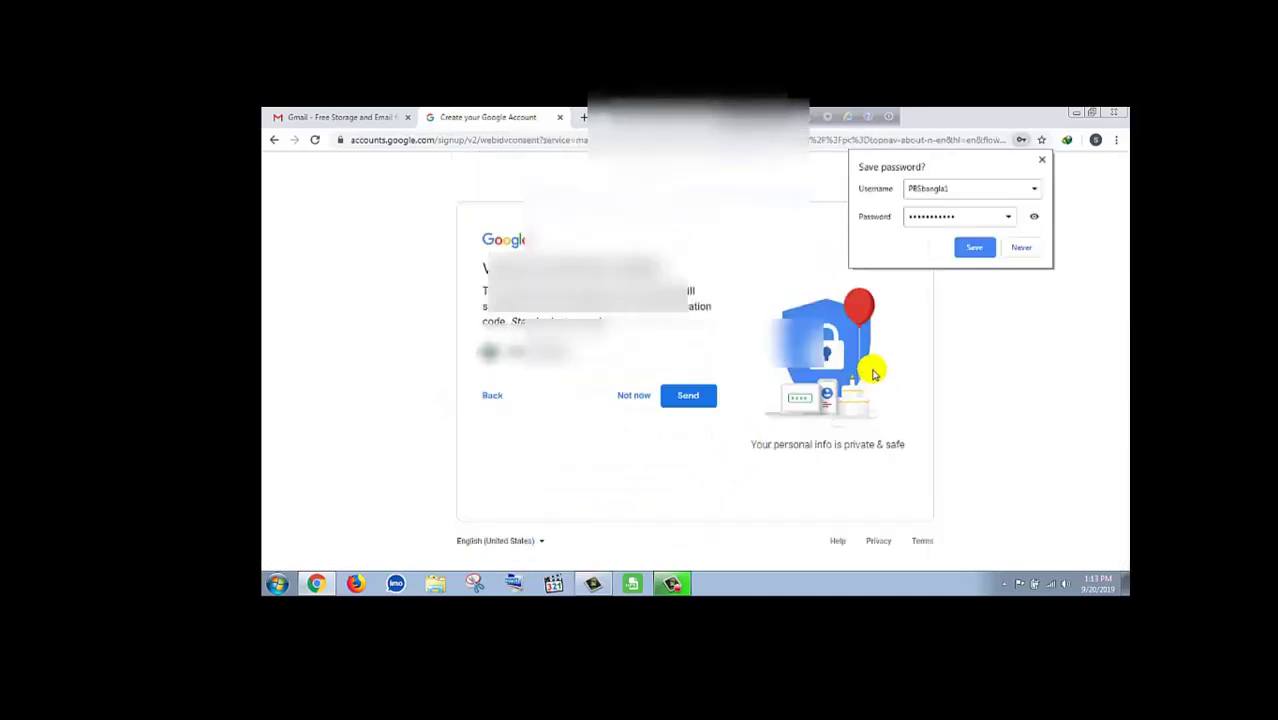
pyautogui.click(975, 249)
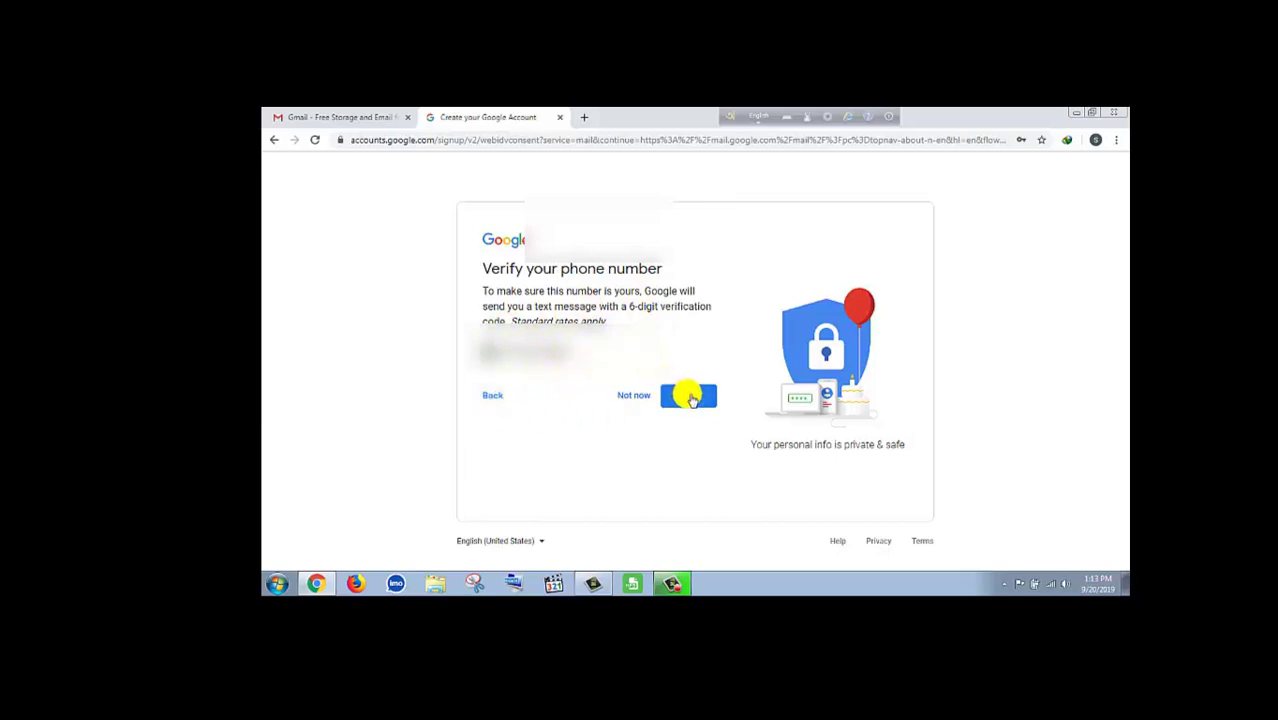
pyautogui.click(690, 398)
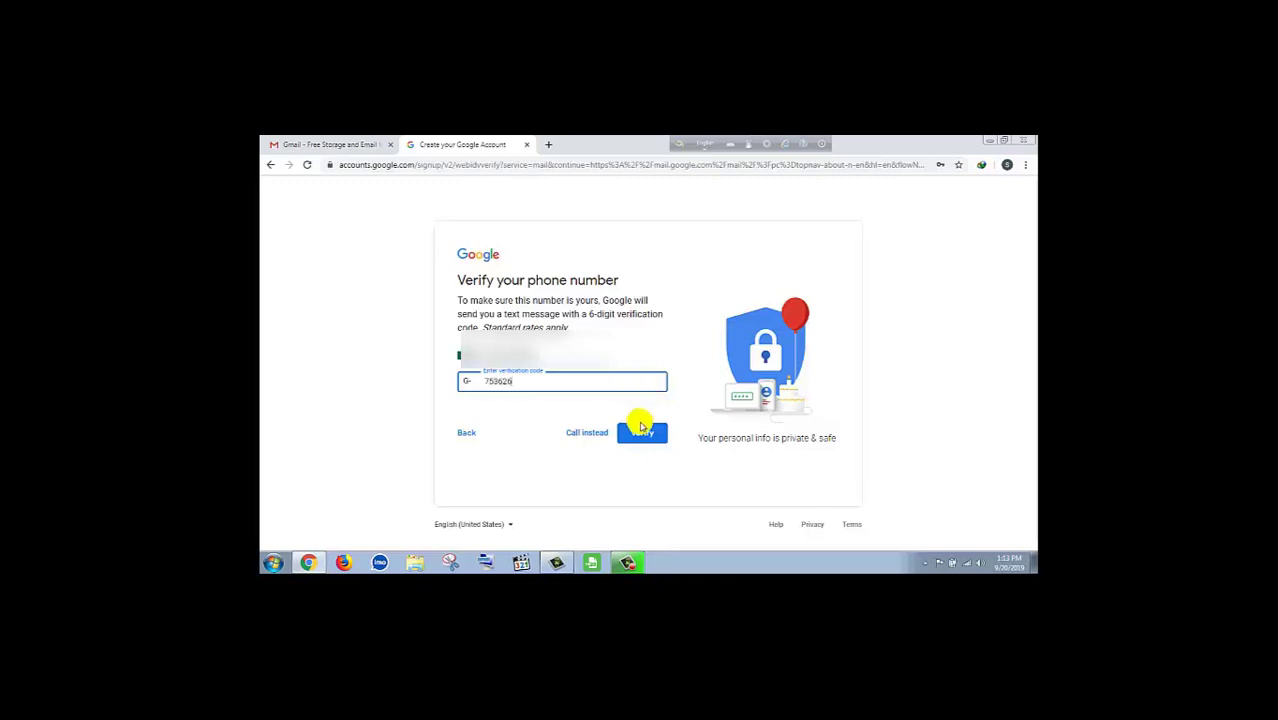
pyautogui.click(642, 432)
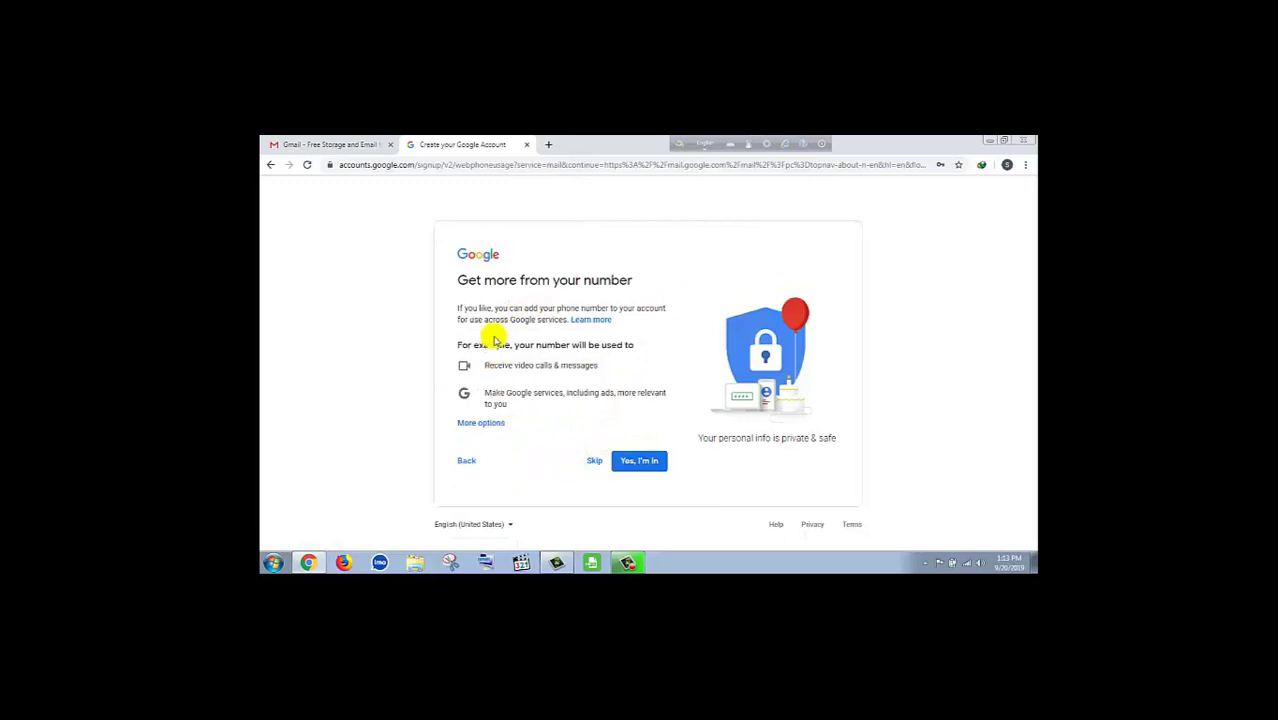
# - Add the phone number to the account and agree to Google's Privacy and Terms
pyautogui.click(639, 462)
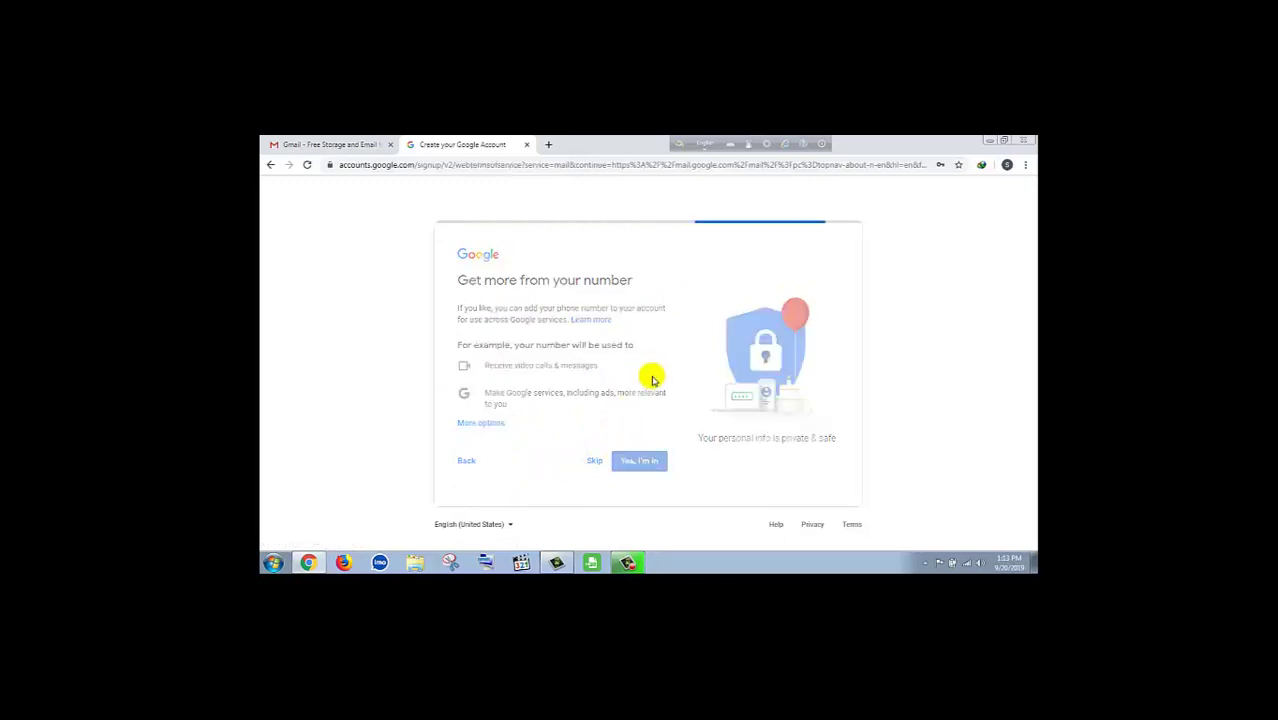
pyautogui.scroll(-10, 622, 430)
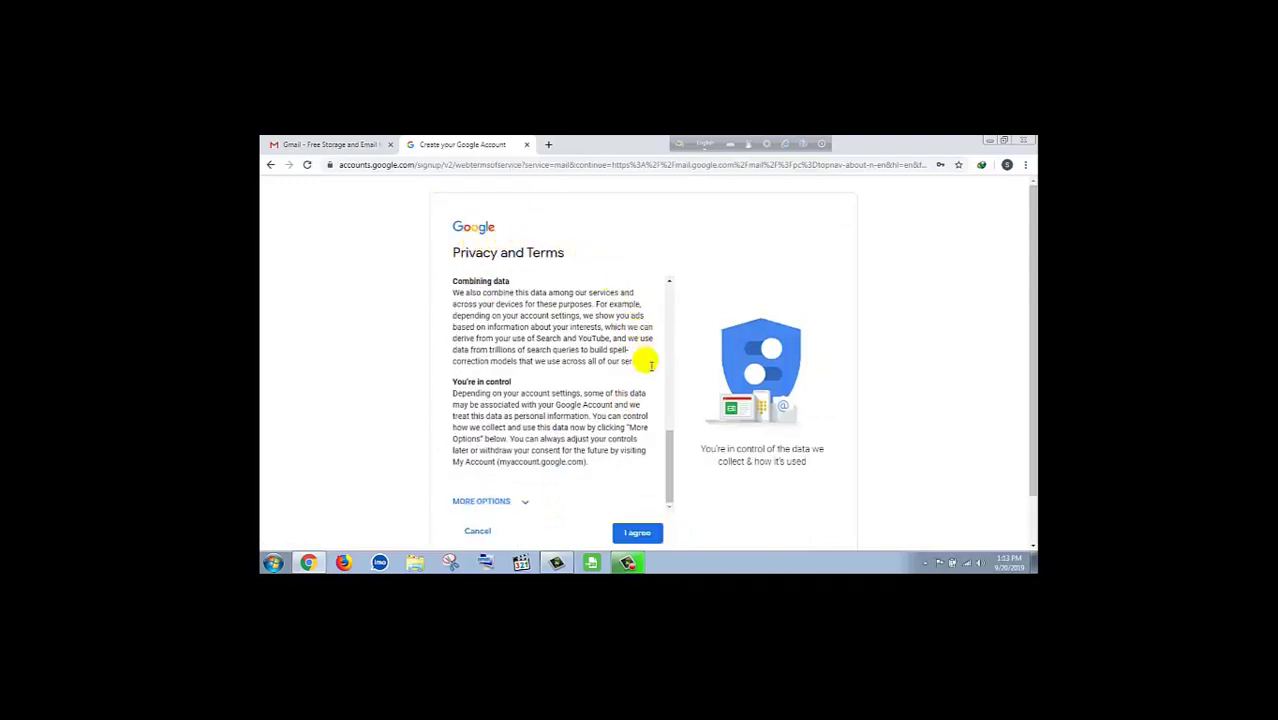
pyautogui.scroll(-2, 650, 365)
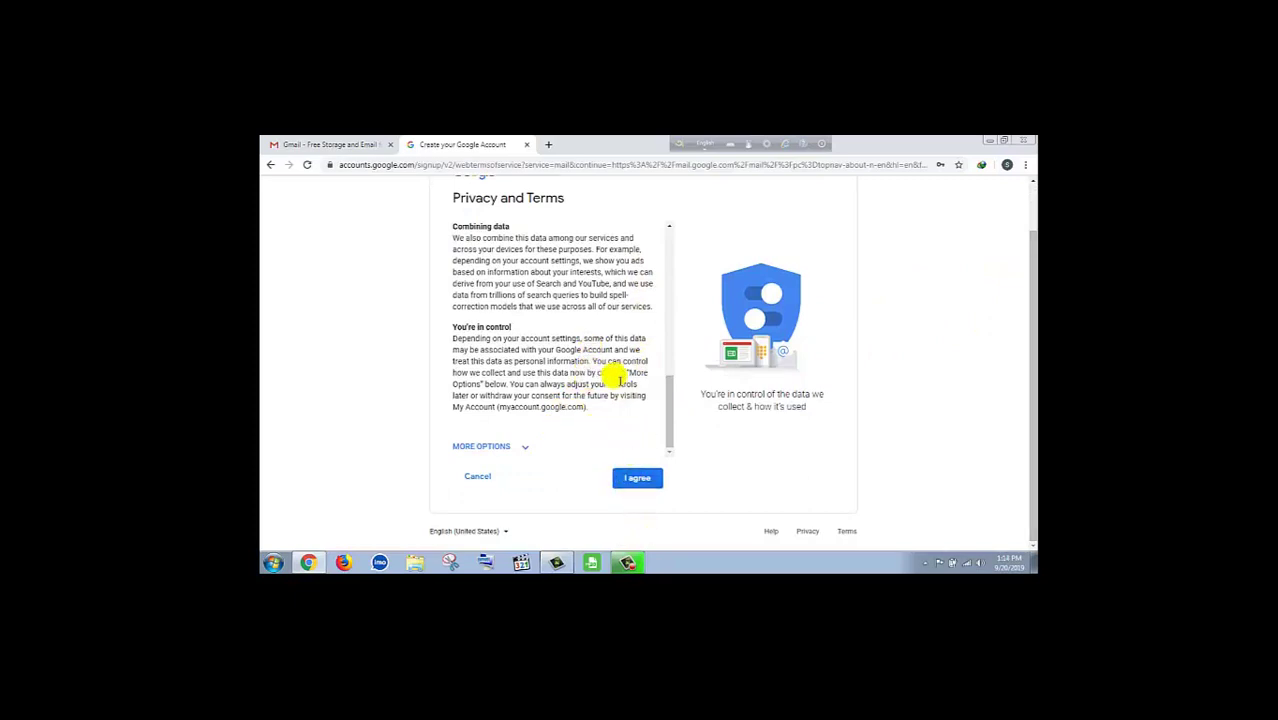
pyautogui.click(638, 479)
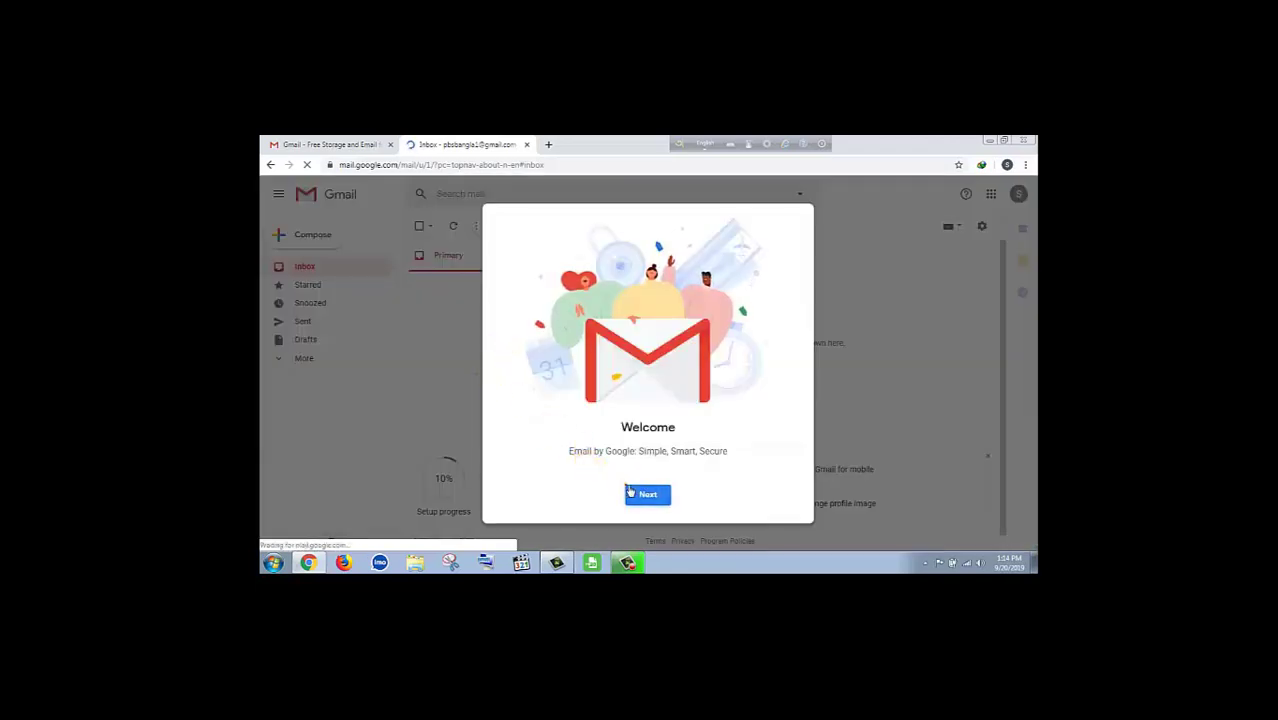
# - Get past the Welcome and Choose a view dialogs to reveal the empty Primary inbox
pyautogui.click(648, 494)
pyautogui.click(650, 494)
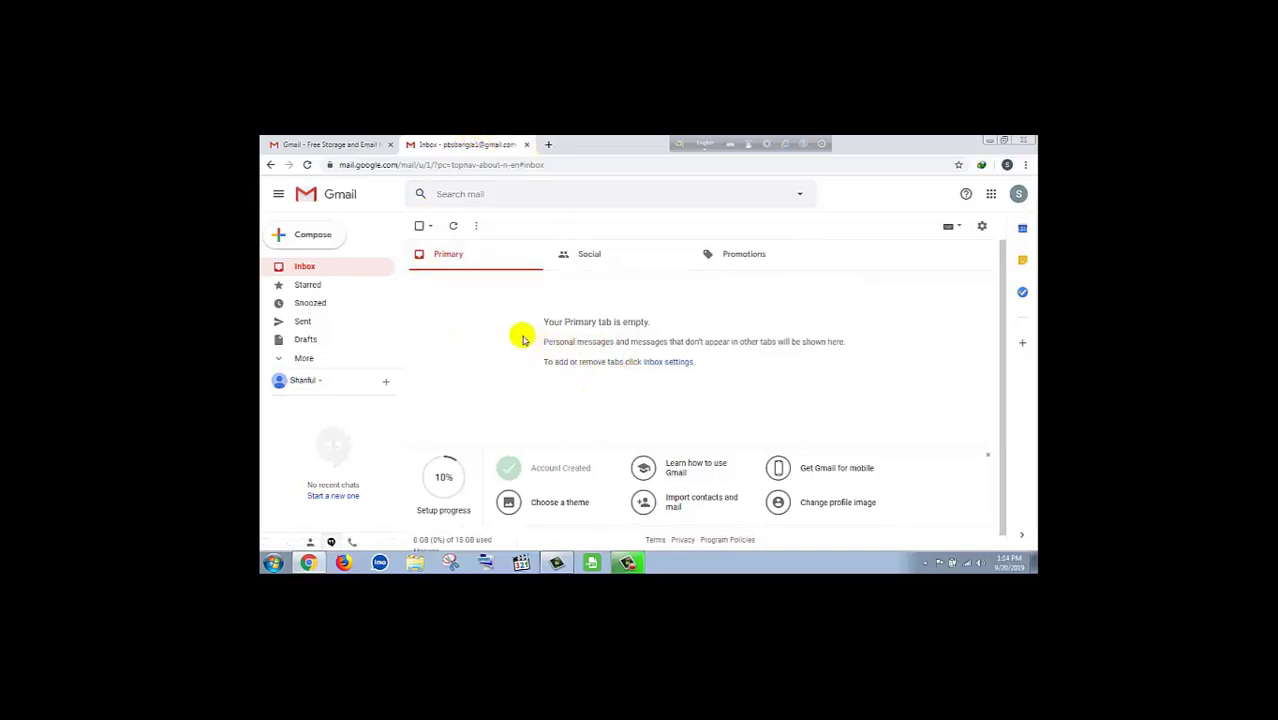
pyautogui.scroll(-1, 551, 334)
pyautogui.moveTo(626, 566)
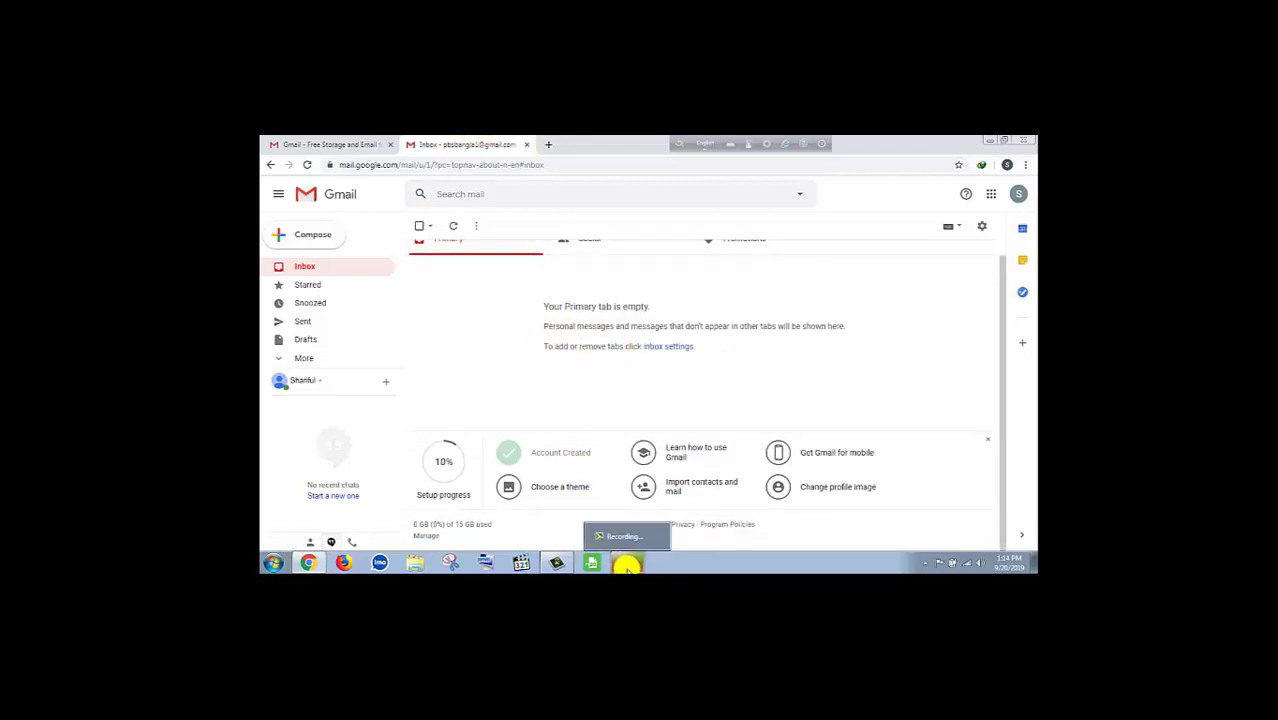